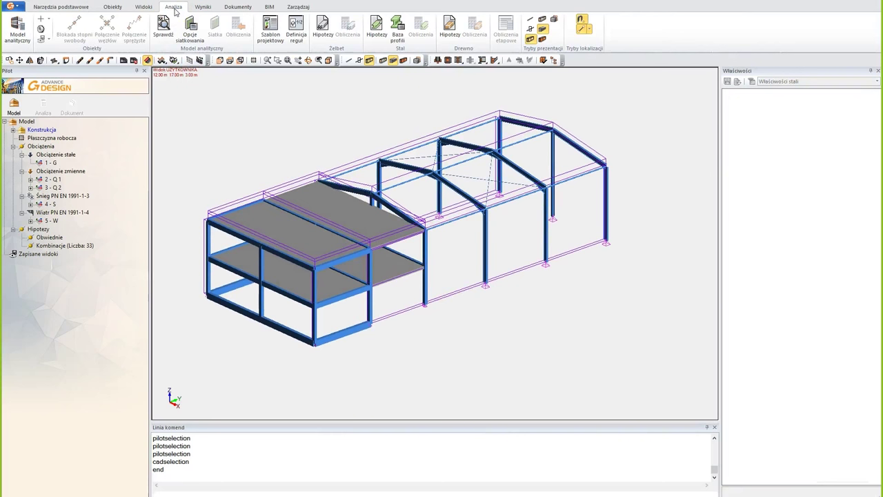
# Open the design template definition (Szablon projektowy) and reposition its window higher over the model view
pyautogui.moveTo(279, 111); pyautogui.dragTo(273, 59)
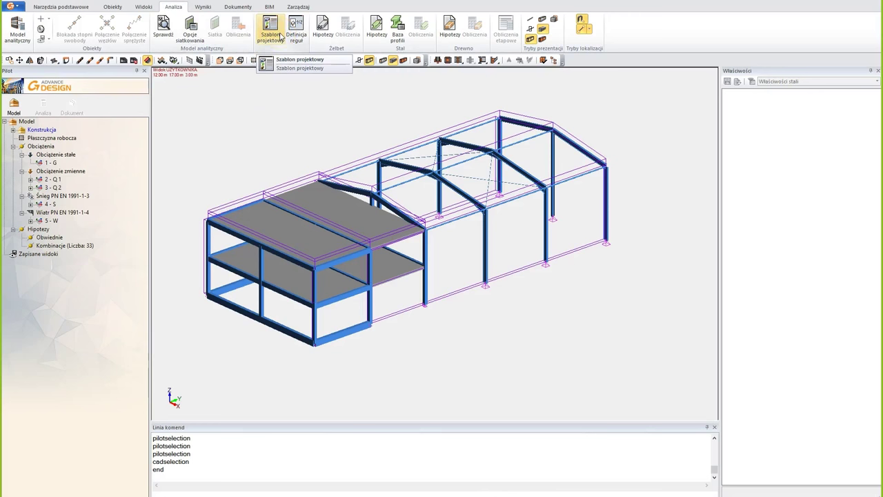
pyautogui.click(270, 31)
pyautogui.click(549, 140)
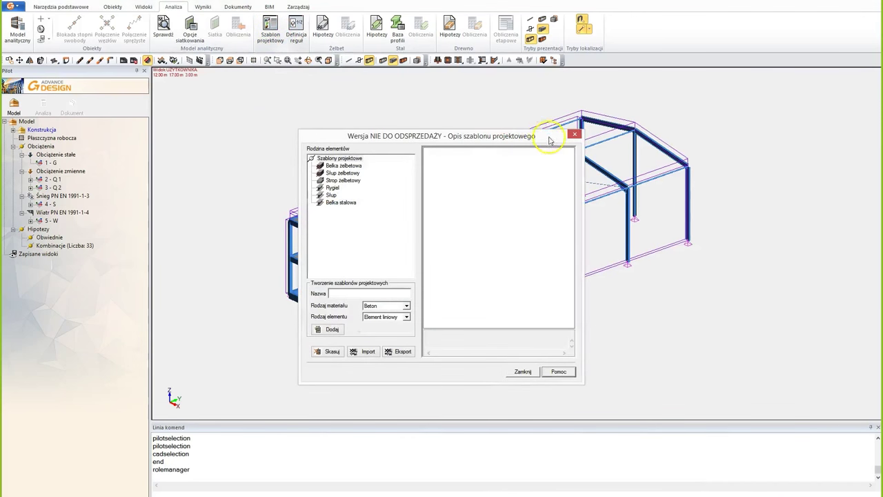
pyautogui.moveTo(549, 140); pyautogui.dragTo(538, 112)
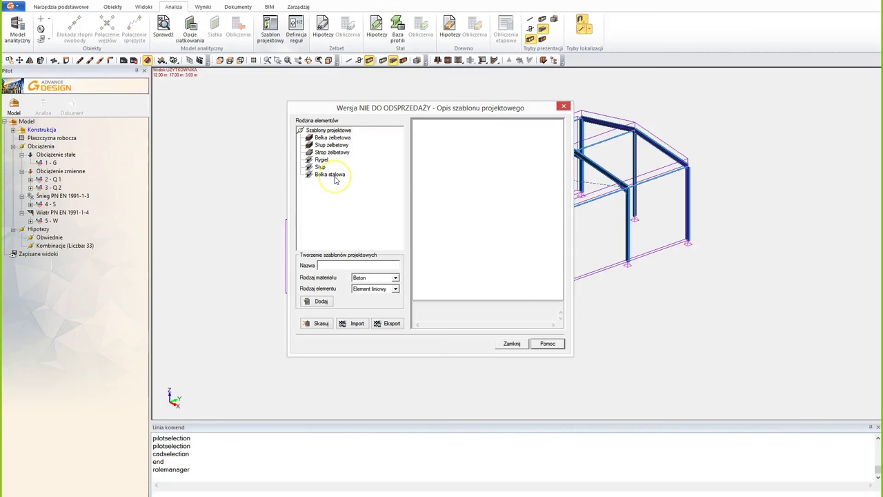
# Create a design template named "belka" with the material type Stal and scan its default parameters
pyautogui.click(338, 266)
pyautogui.click(396, 278)
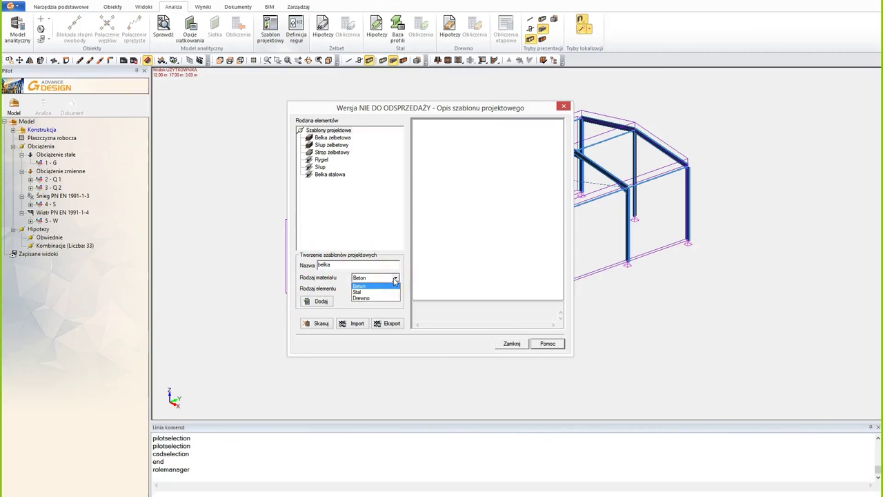
pyautogui.click(297, 274)
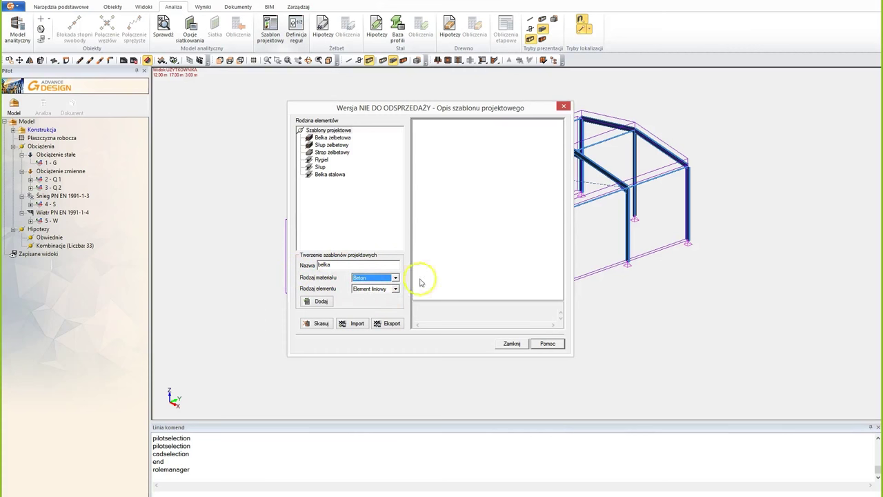
pyautogui.click(396, 290)
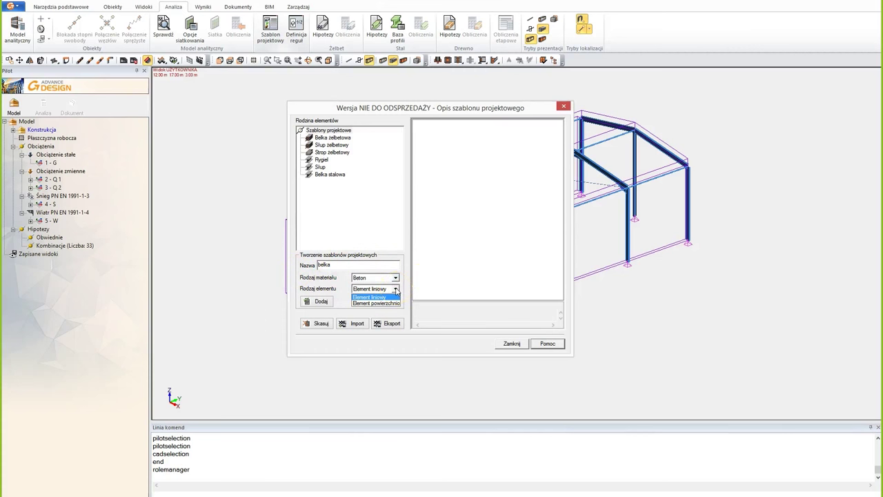
pyautogui.click(360, 274)
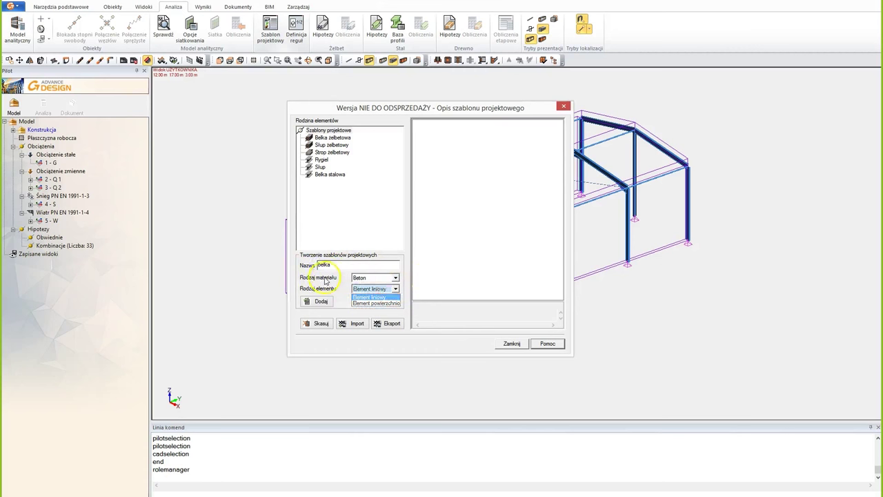
pyautogui.click(379, 278)
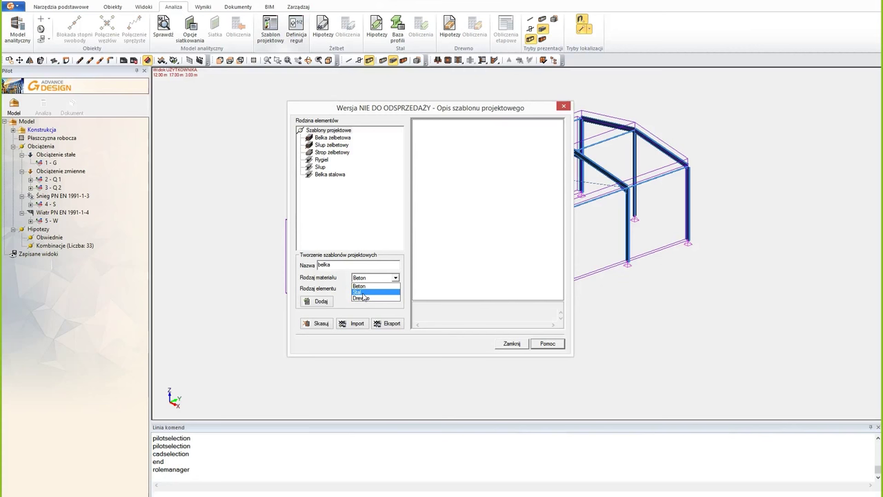
pyautogui.click(363, 292)
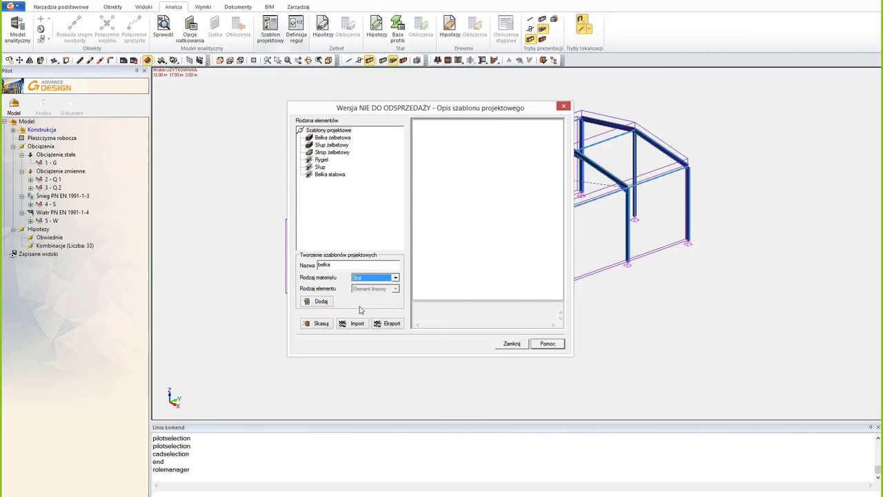
pyautogui.click(321, 302)
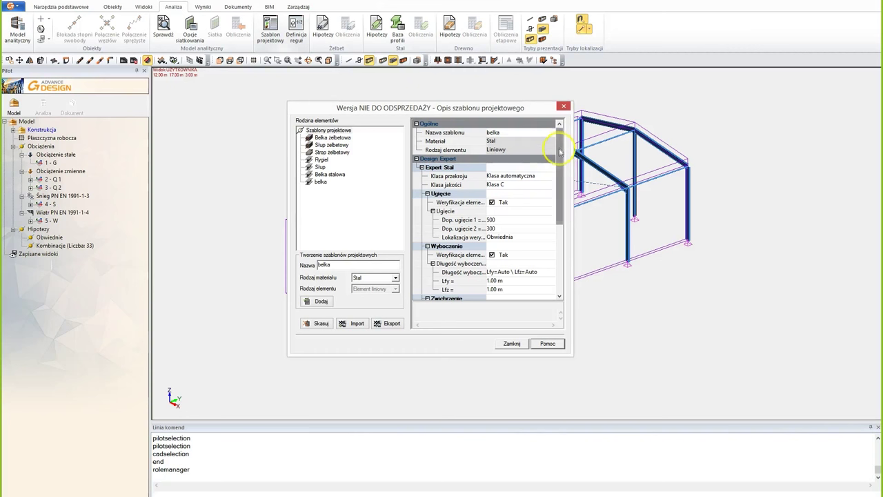
pyautogui.moveTo(560, 155); pyautogui.dragTo(562, 162)
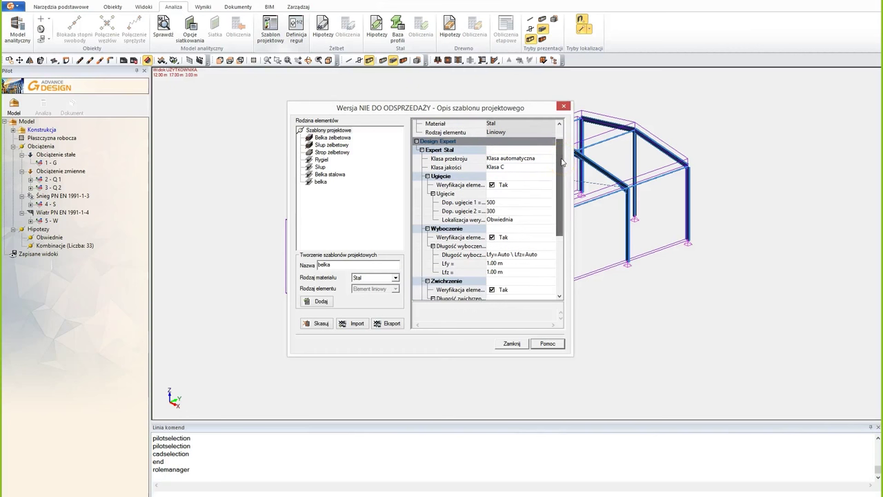
# Delete the "belka" design template from the element family list
pyautogui.click(320, 181)
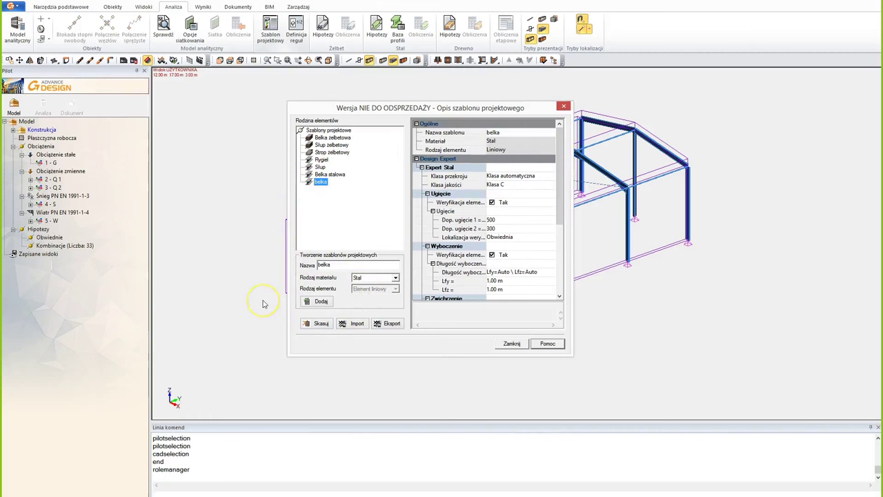
pyautogui.click(330, 364)
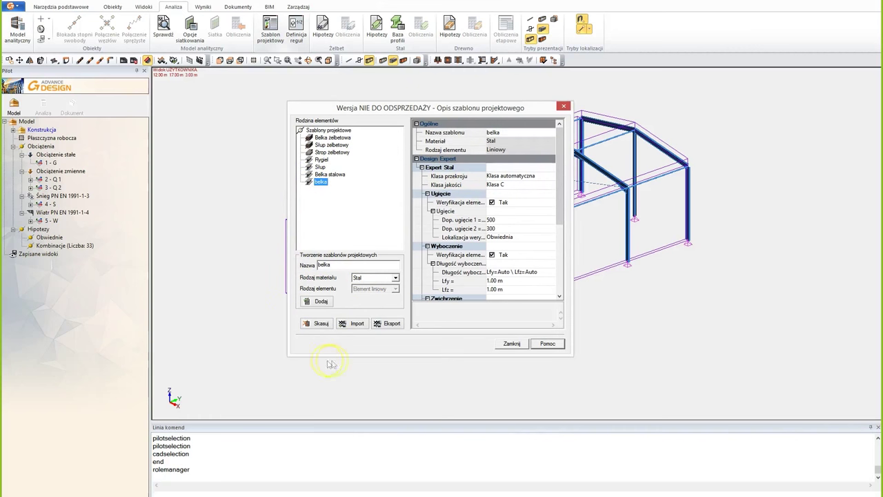
pyautogui.click(316, 324)
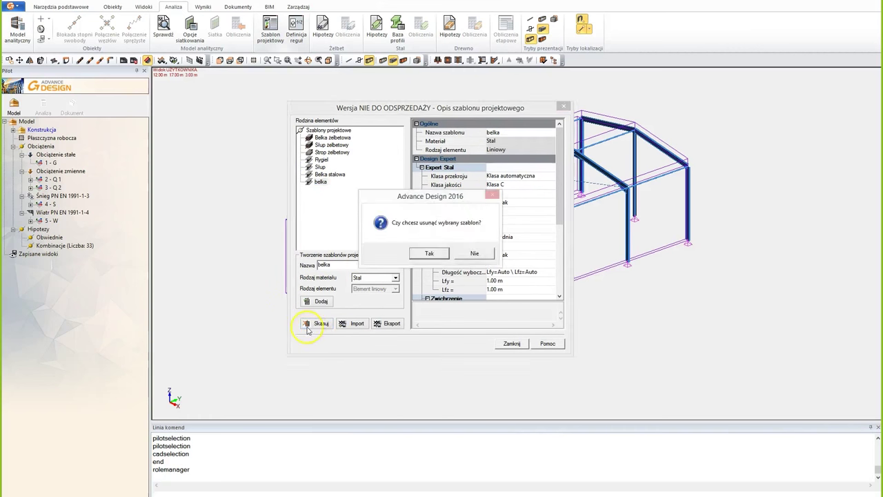
pyautogui.click(431, 254)
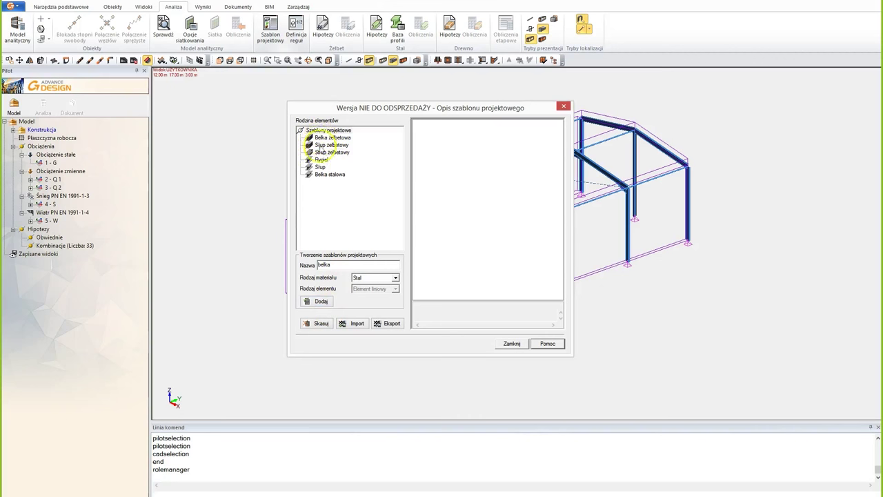
pyautogui.click(319, 182)
pyautogui.click(380, 325)
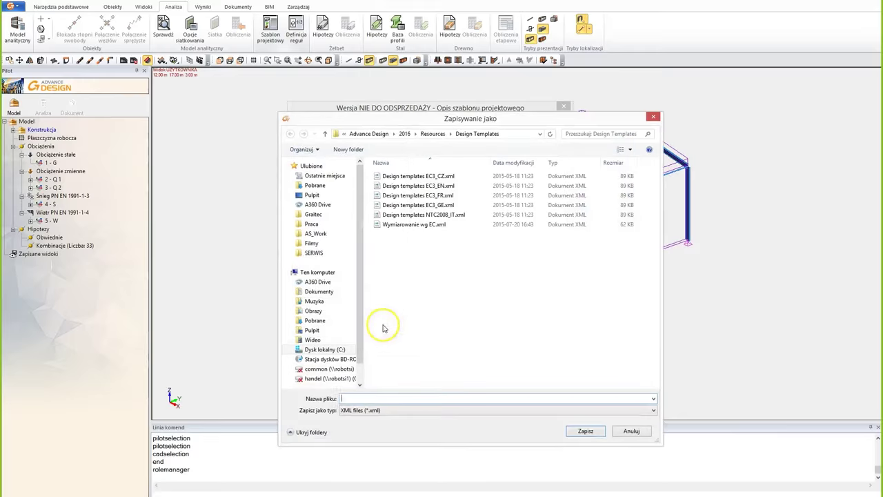
pyautogui.click(631, 433)
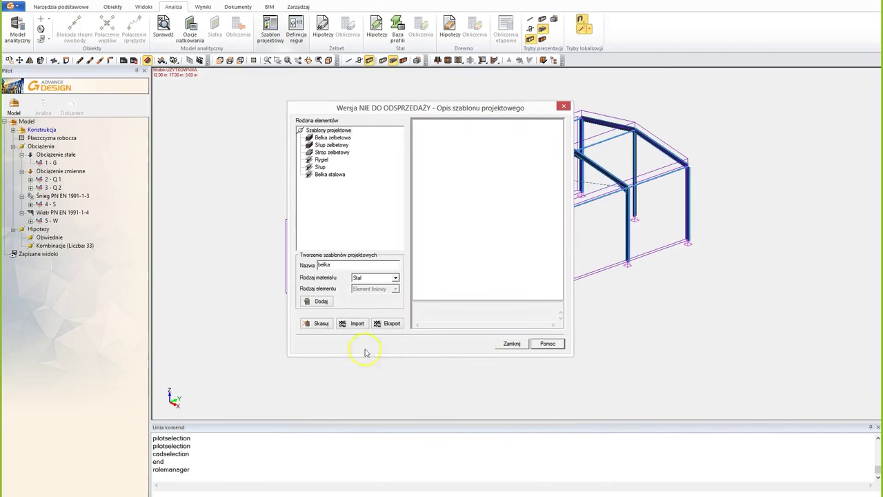
pyautogui.click(352, 328)
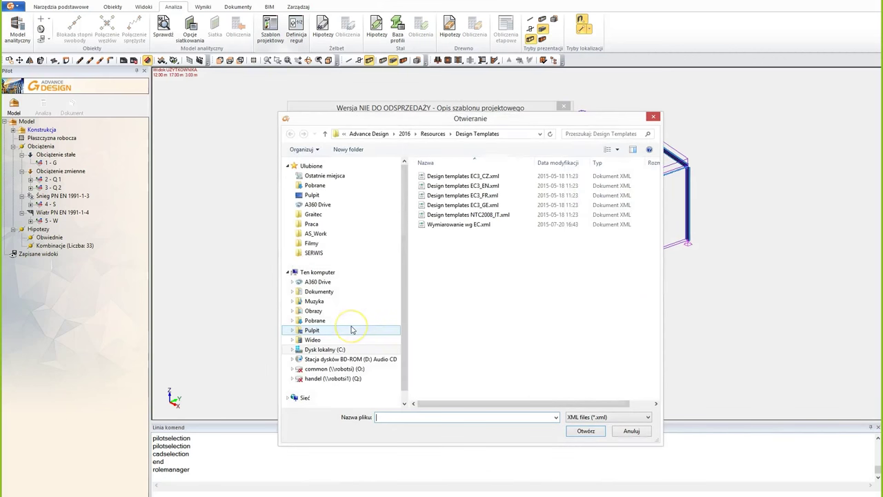
pyautogui.click(447, 225)
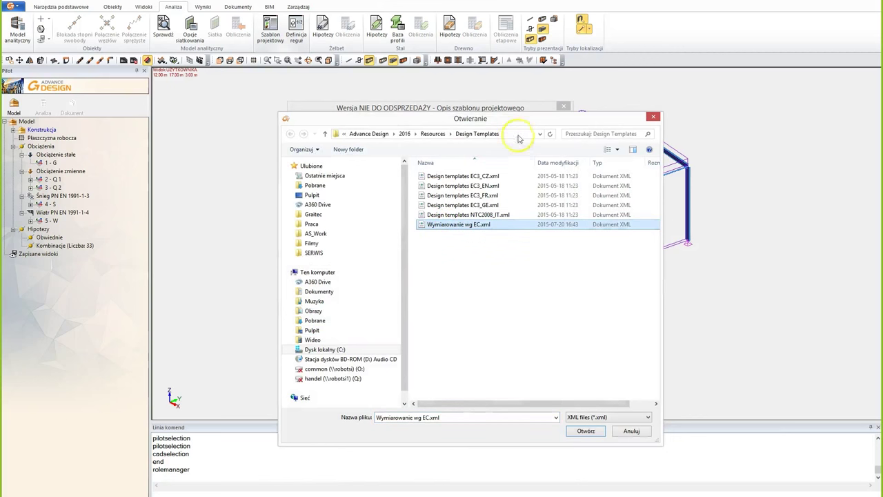
pyautogui.moveTo(524, 123); pyautogui.dragTo(614, 140)
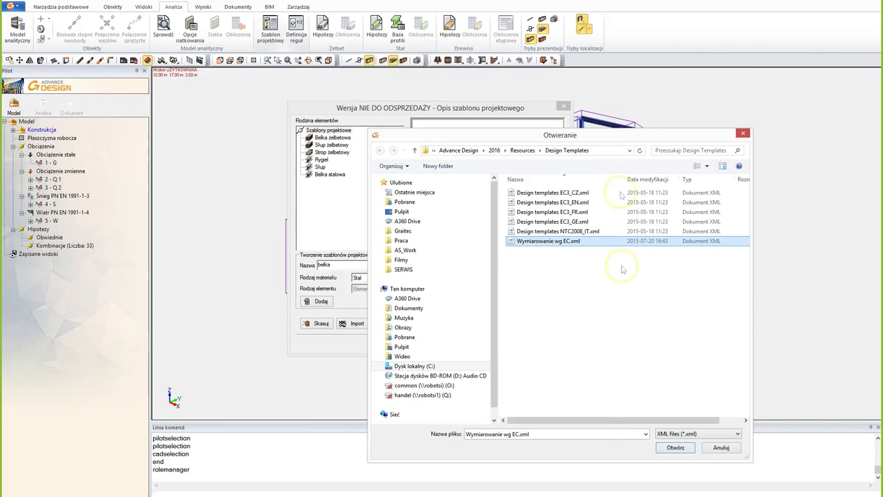
pyautogui.click(721, 447)
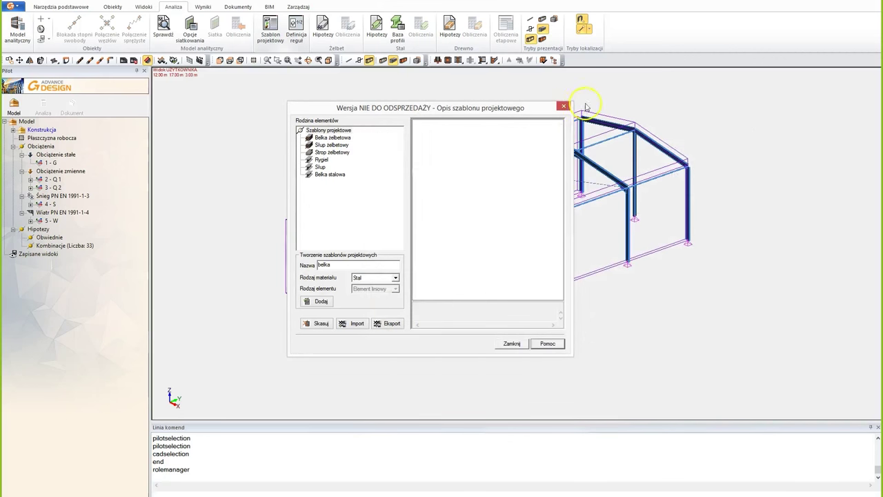
# Review the parameters of the reinforced concrete beam, column and slab templates and the steel Rygiel and Belka stalowa templates
pyautogui.click(341, 138)
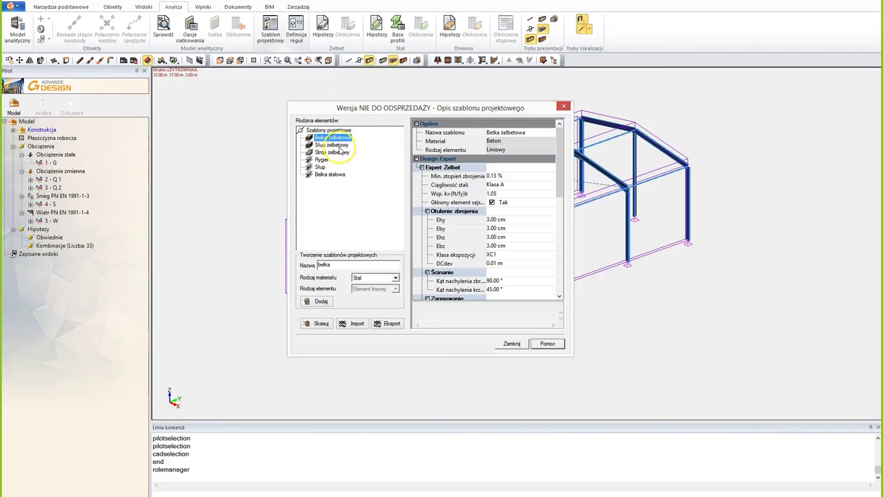
pyautogui.click(339, 145)
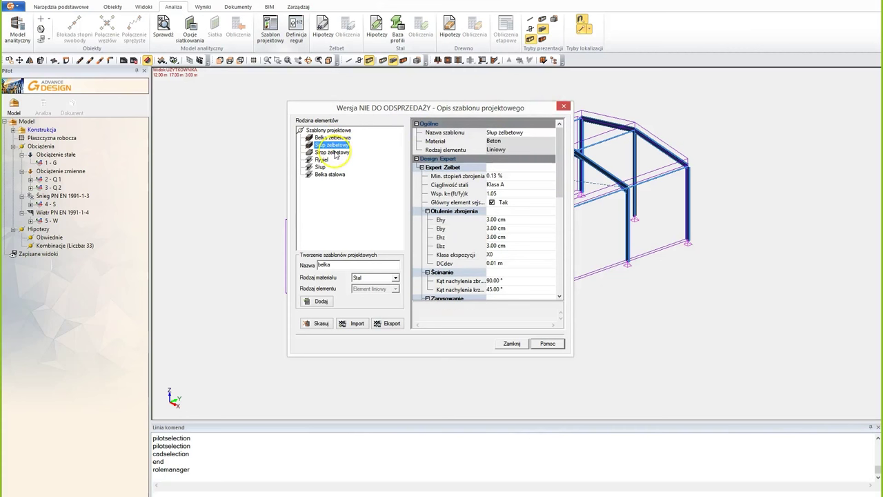
pyautogui.click(336, 153)
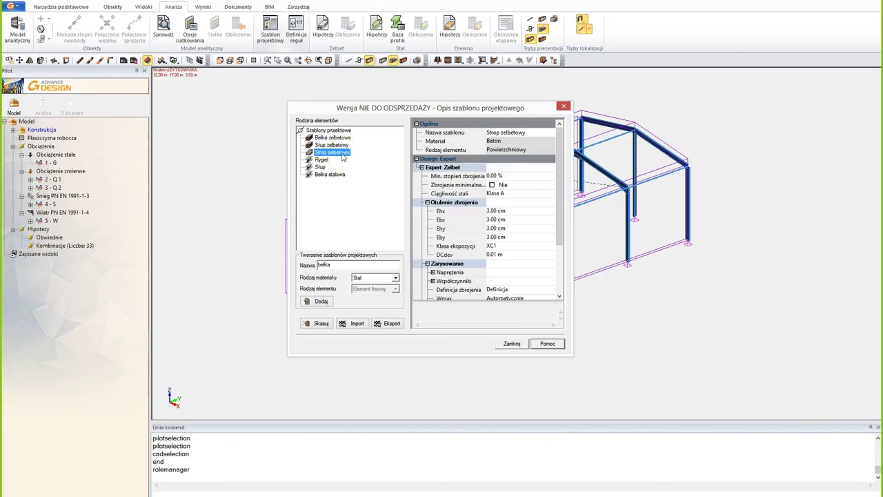
pyautogui.click(321, 160)
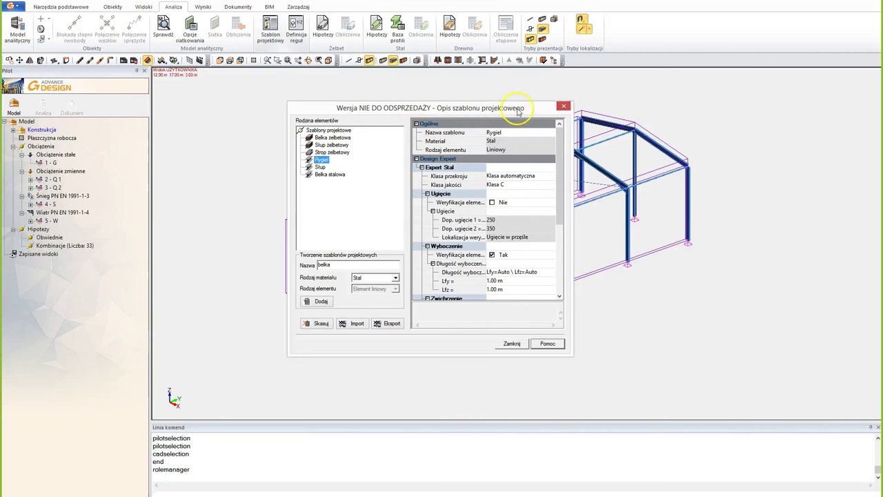
pyautogui.moveTo(527, 109); pyautogui.dragTo(380, 91)
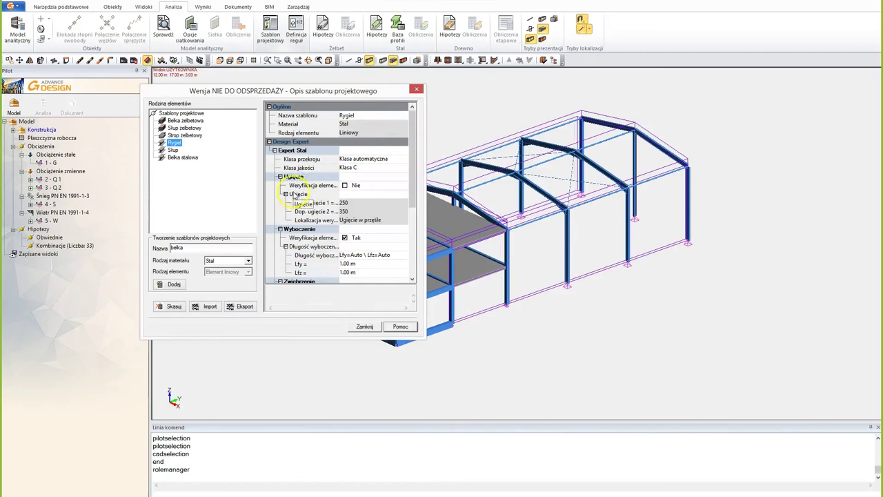
pyautogui.click(185, 158)
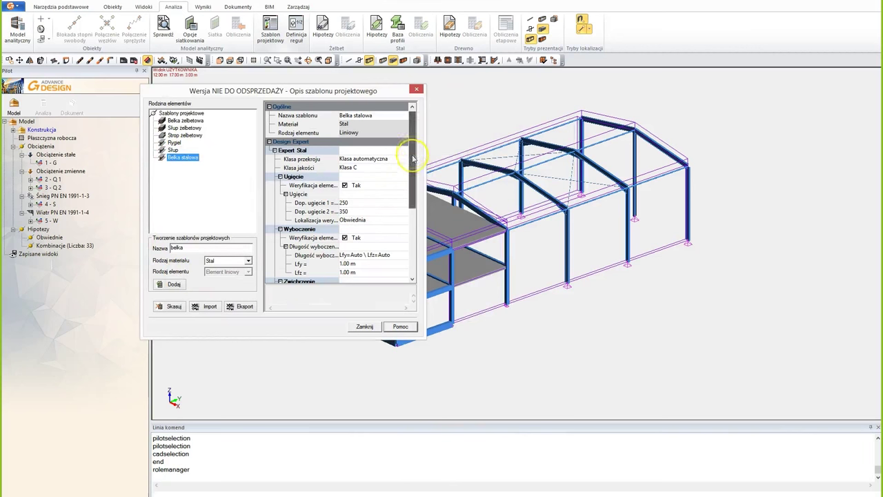
pyautogui.moveTo(412, 155); pyautogui.dragTo(405, 181)
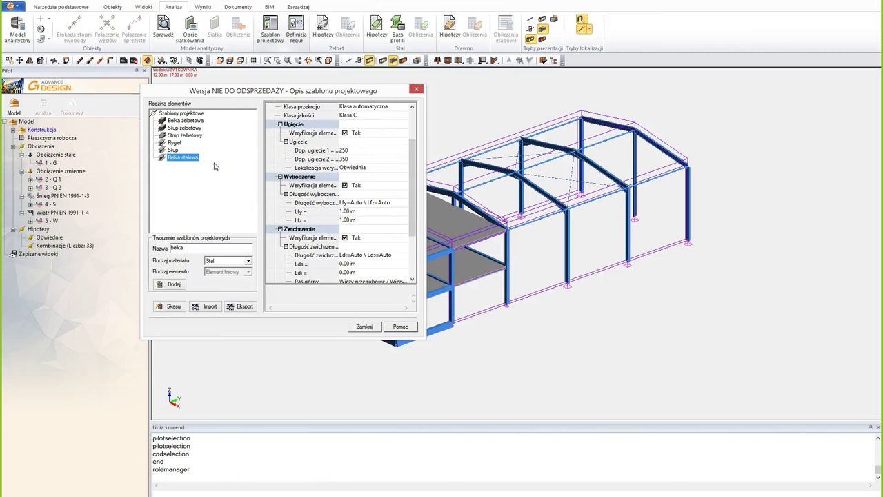
# Examine the Strop żelbetowy template, and the Słup żelbetowy template's cover, shear, cracking, beam and column calculation parameters
pyautogui.click(185, 136)
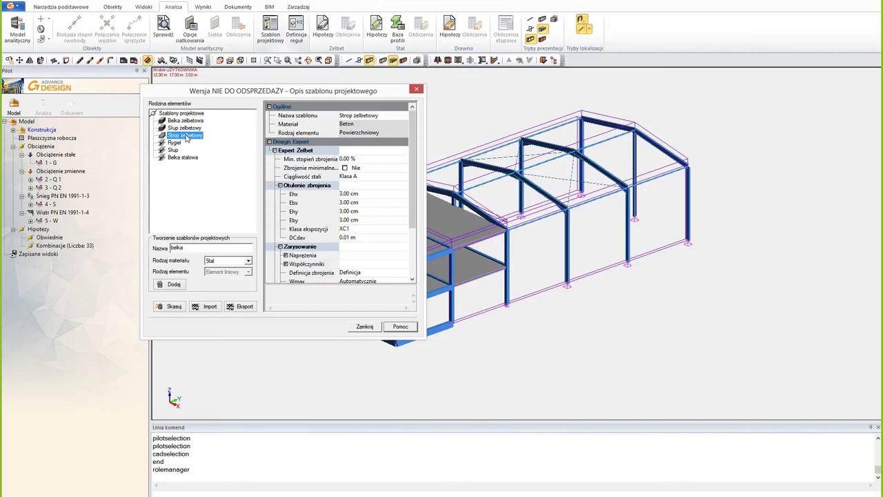
pyautogui.click(186, 128)
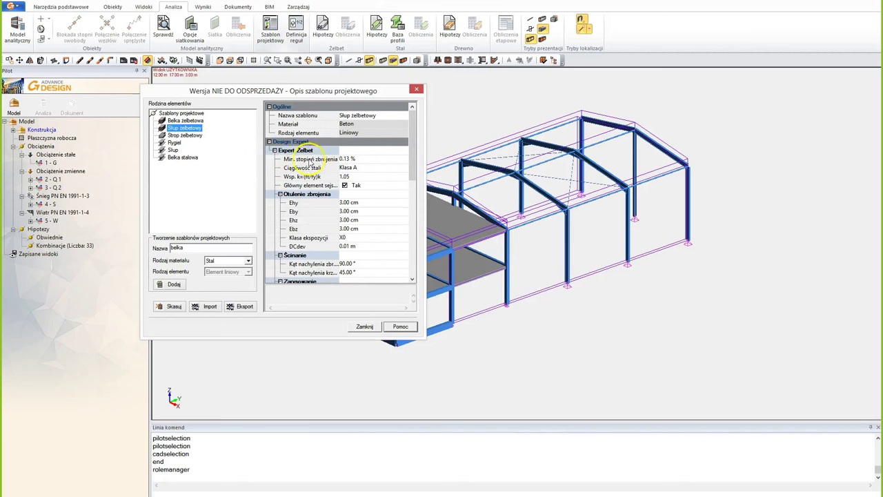
pyautogui.scroll(-1, 414, 152)
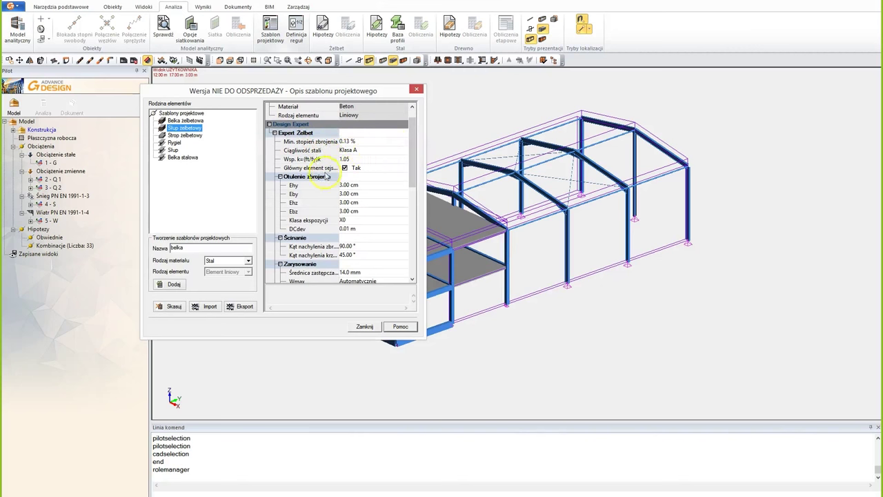
pyautogui.scroll(-1, 412, 154)
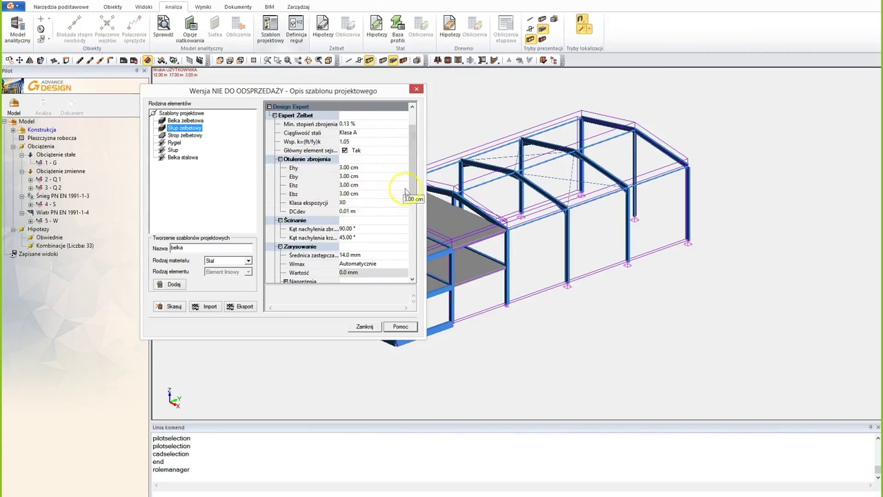
pyautogui.scroll(-2, 406, 187)
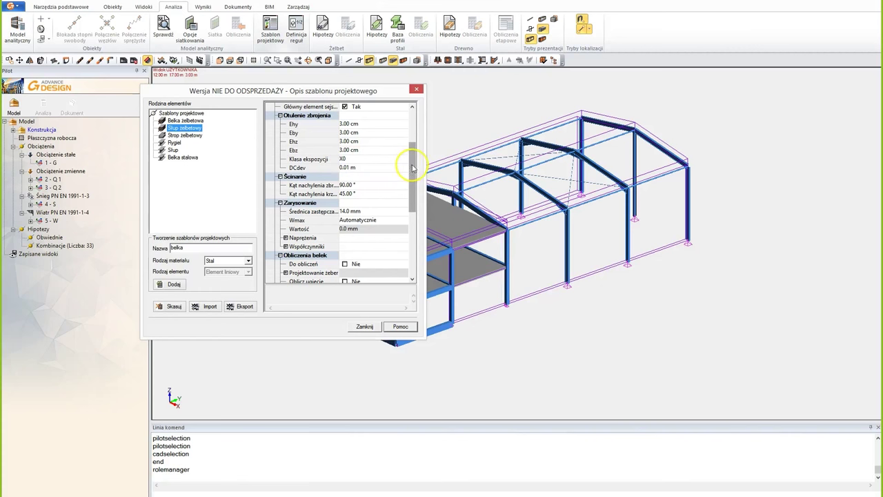
pyautogui.moveTo(414, 164); pyautogui.dragTo(413, 186)
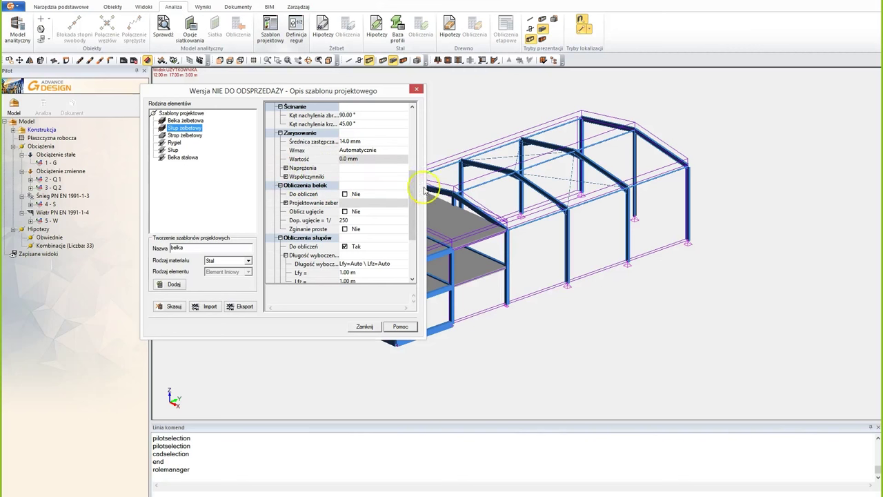
pyautogui.moveTo(410, 181); pyautogui.dragTo(412, 199)
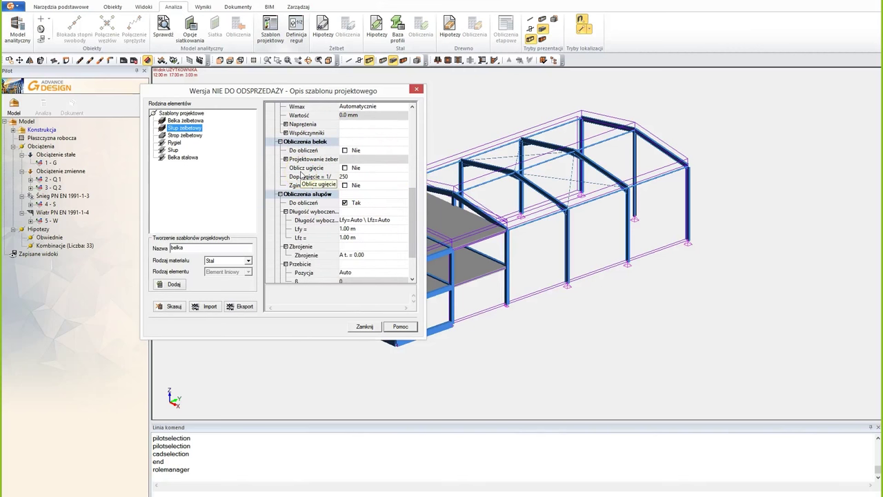
# Review the Słup żelbetowy template's column calculation, punching and fire resistance parameters, and close the design template description
pyautogui.moveTo(407, 188); pyautogui.dragTo(416, 214)
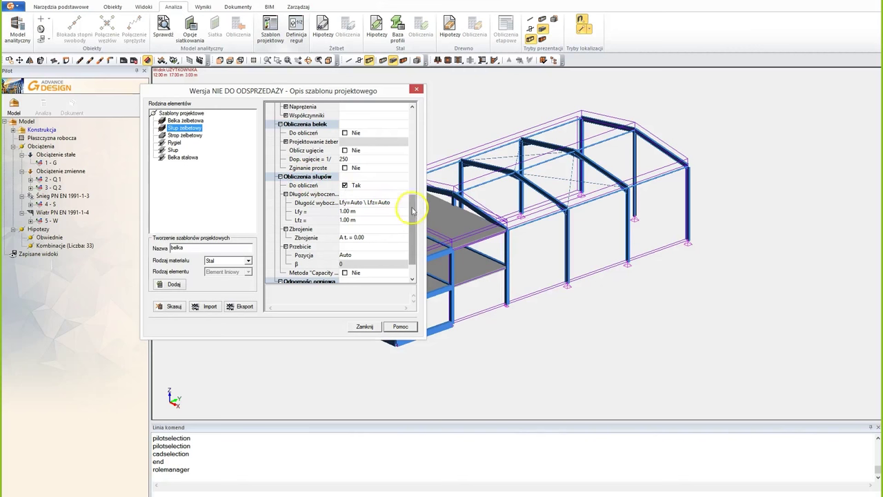
pyautogui.scroll(-1, 311, 207)
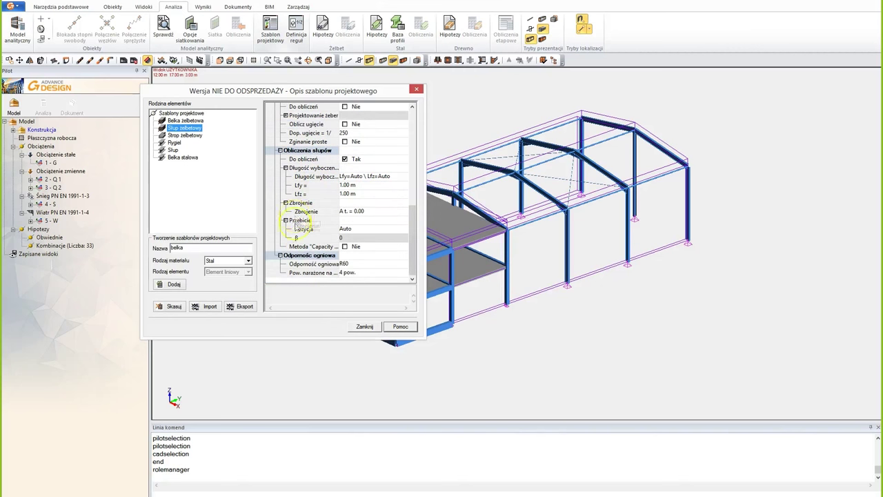
pyautogui.click(306, 256)
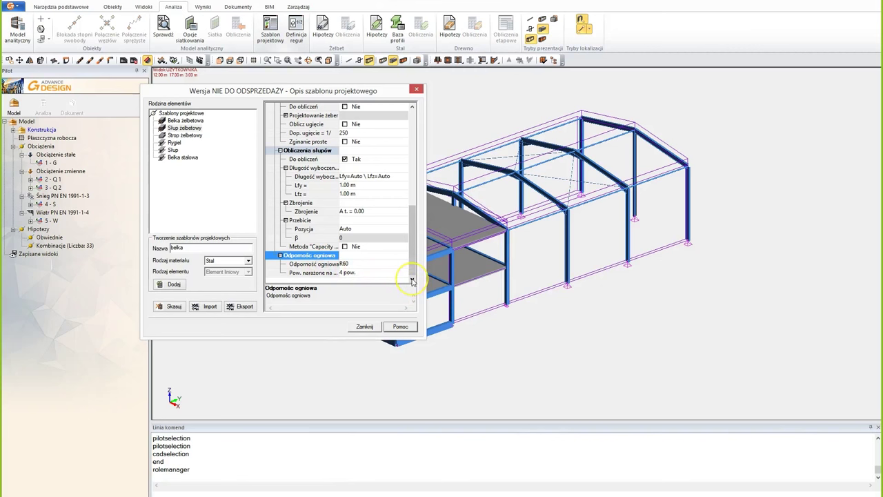
pyautogui.click(300, 274)
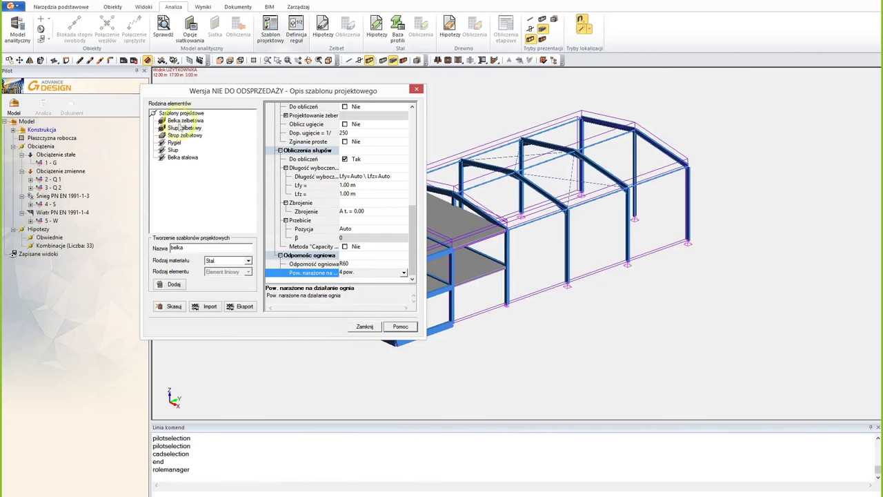
pyautogui.click(371, 328)
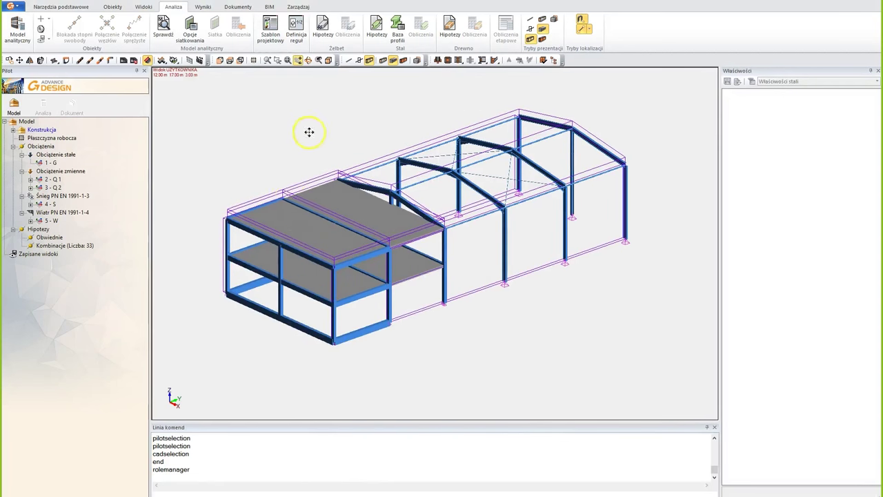
# Inspect the Szablon property of a steel column in the hall frame and the design templates available for it
pyautogui.click(506, 238)
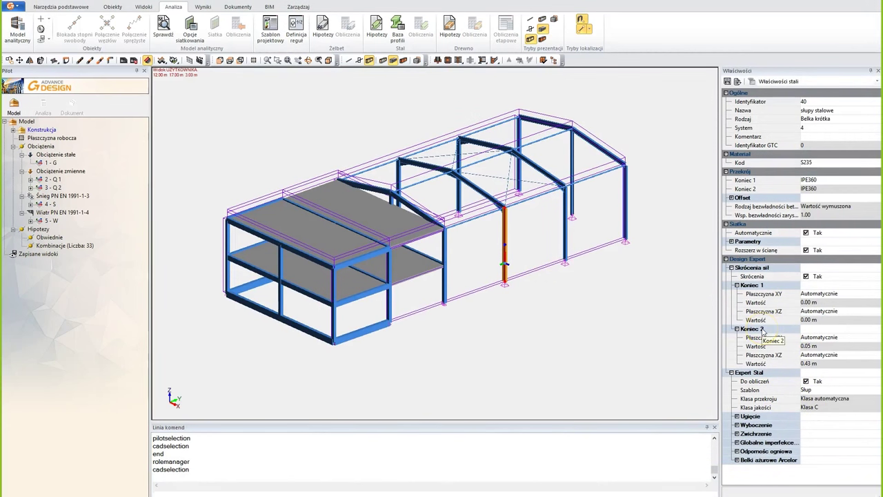
pyautogui.click(762, 390)
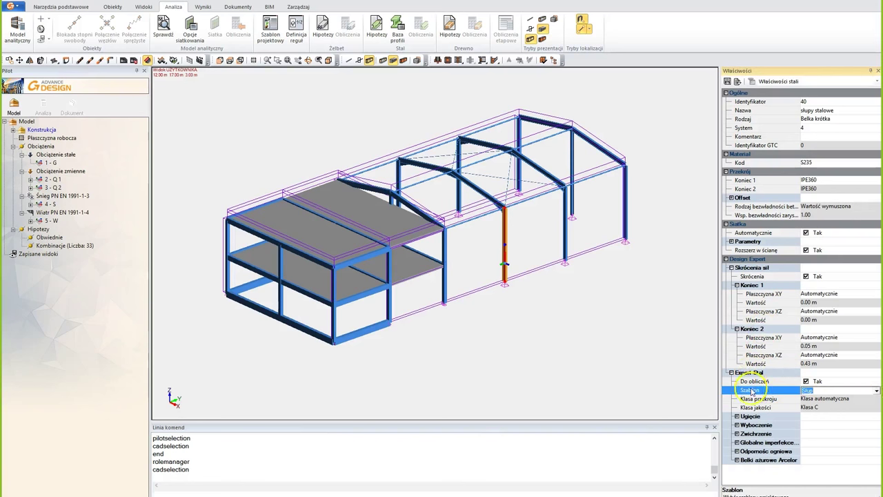
pyautogui.click(877, 391)
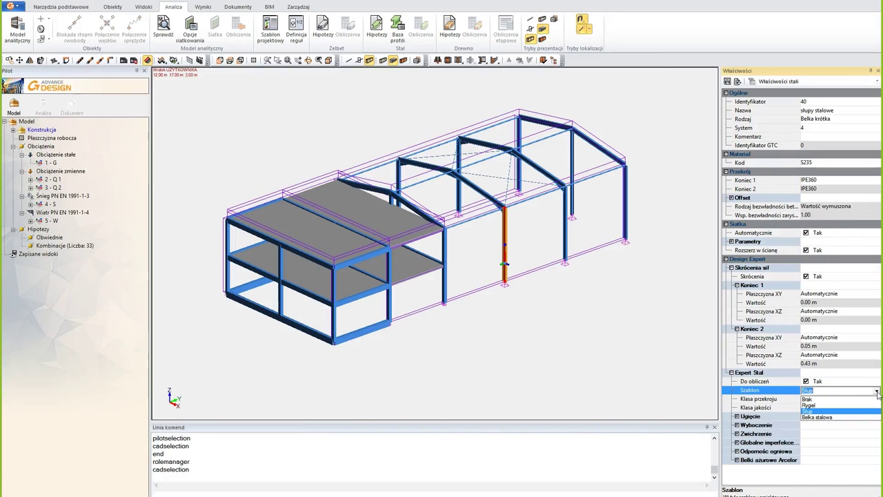
pyautogui.click(656, 325)
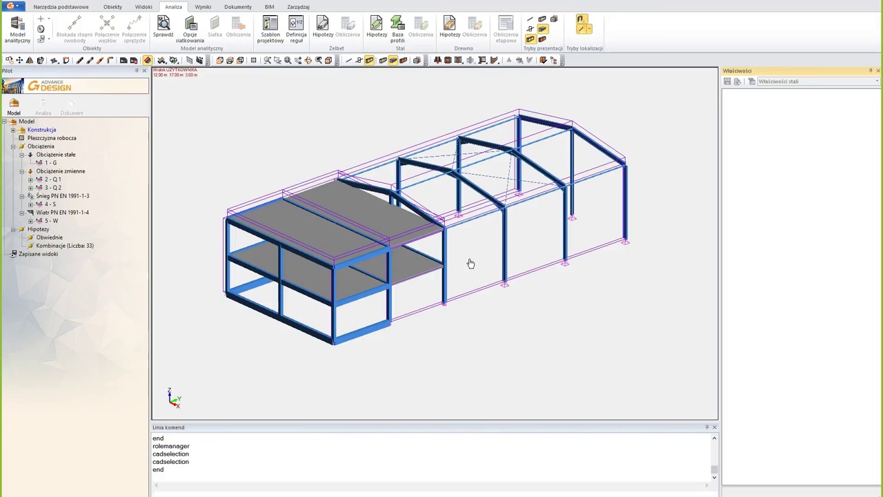
pyautogui.click(255, 207)
pyautogui.click(375, 265)
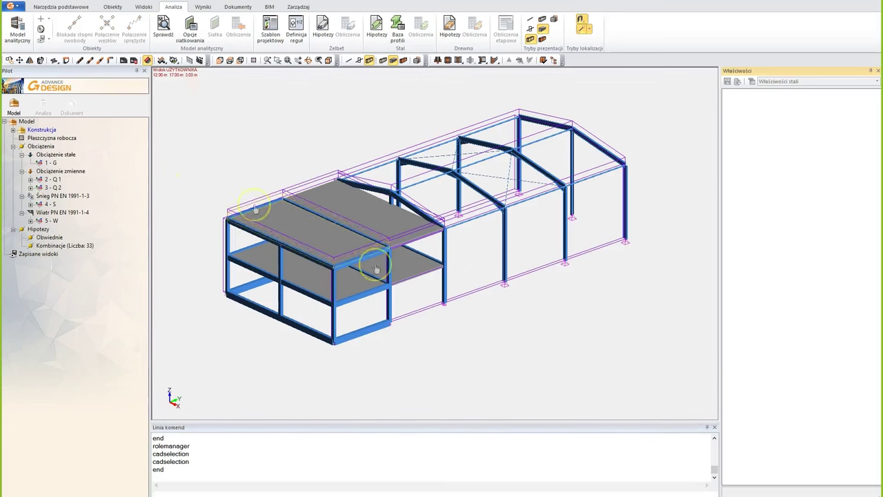
pyautogui.click(565, 238)
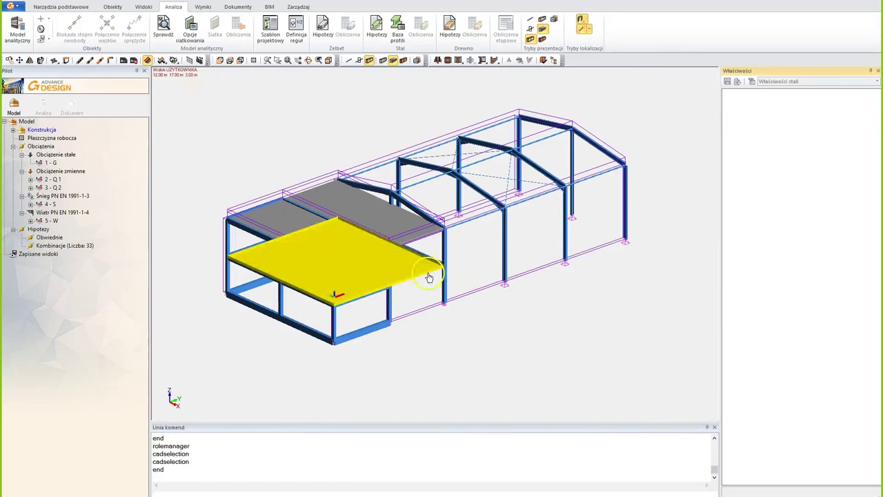
pyautogui.click(80, 238)
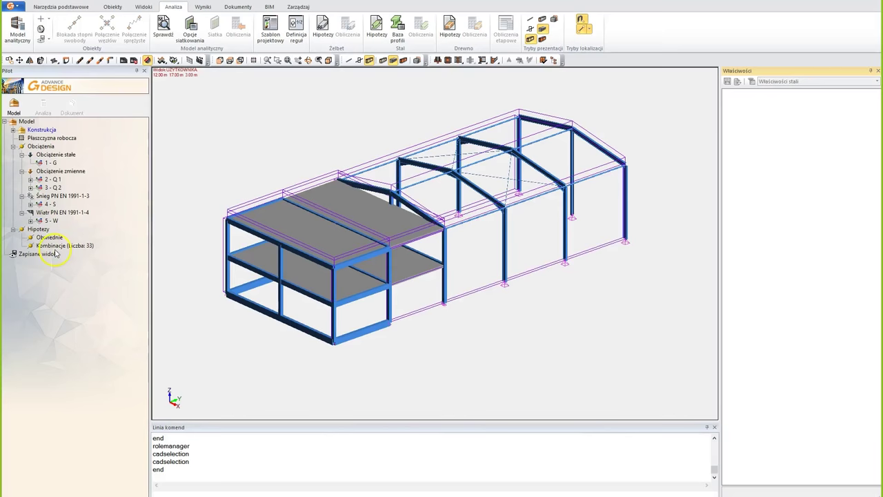
# Try the new-model calculation options for meshing, verification, MES, reinforced concrete and steel, but open the current analytical model instead
pyautogui.click(42, 105)
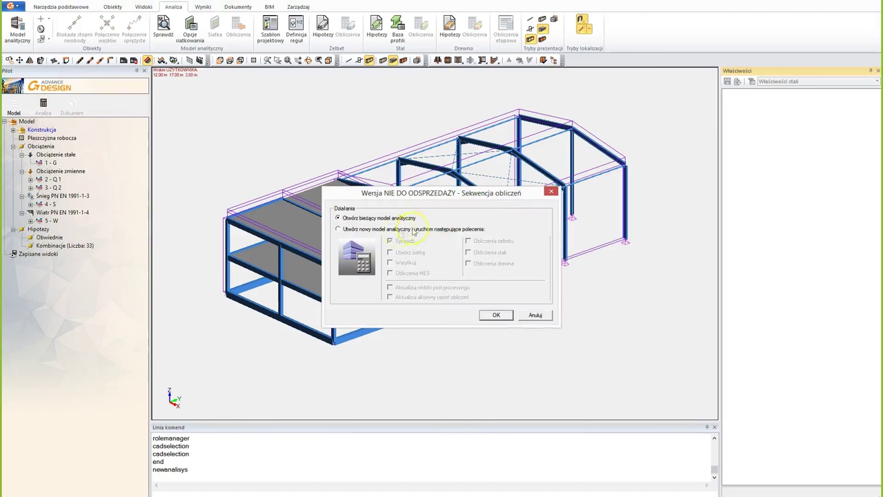
pyautogui.moveTo(472, 192); pyautogui.dragTo(470, 178)
pyautogui.click(337, 217)
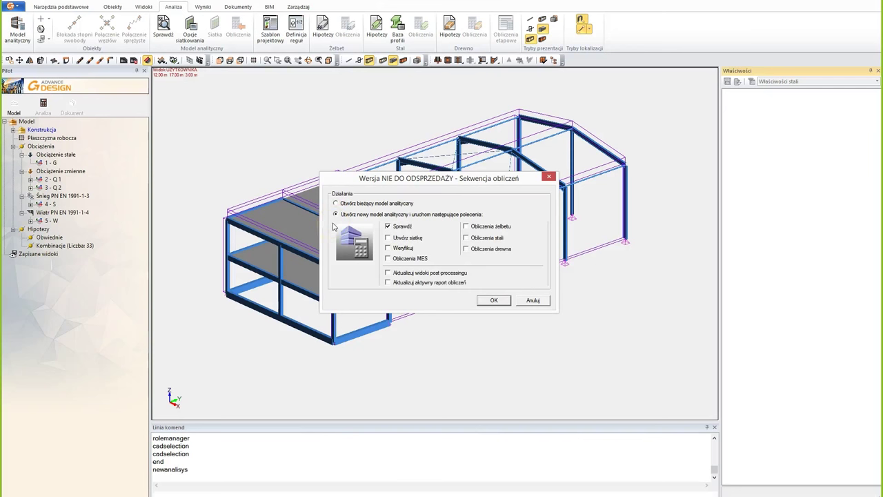
pyautogui.click(387, 237)
pyautogui.click(387, 248)
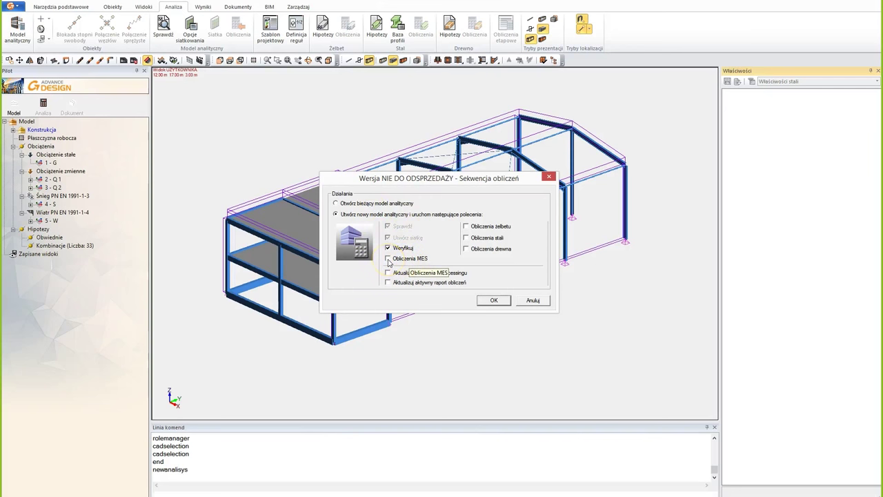
pyautogui.click(388, 259)
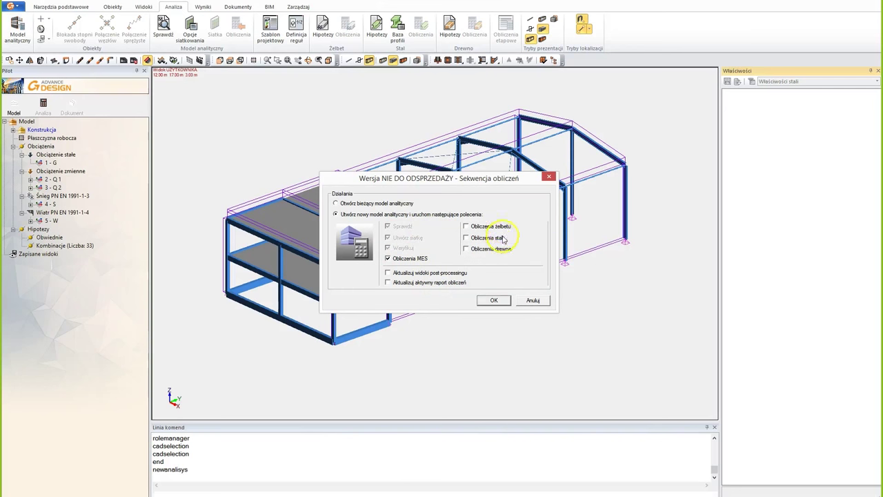
pyautogui.click(467, 226)
pyautogui.click(335, 203)
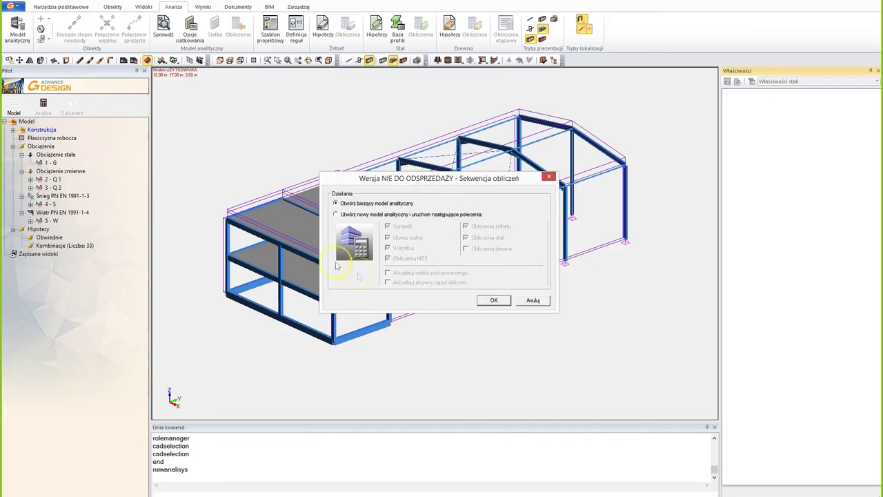
pyautogui.click(494, 302)
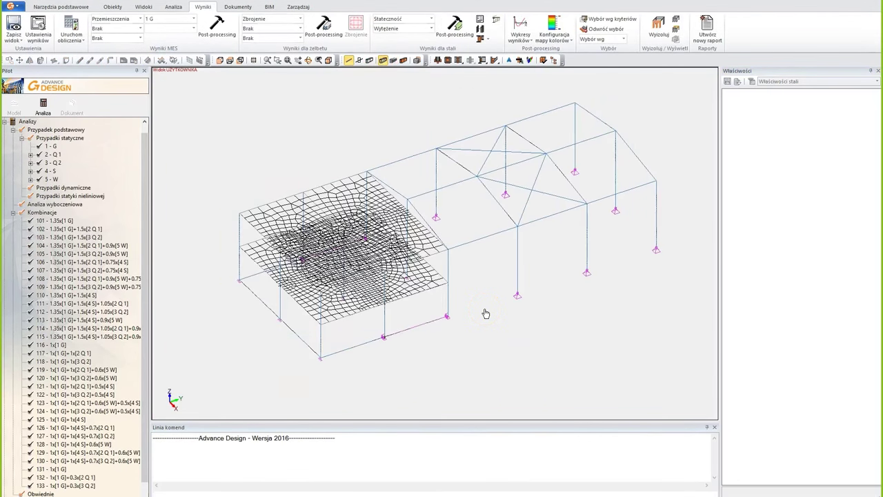
pyautogui.keyDown('shift'); pyautogui.moveTo(574, 337); pyautogui.dragTo(552, 321, button='middle'); pyautogui.keyUp('shift')
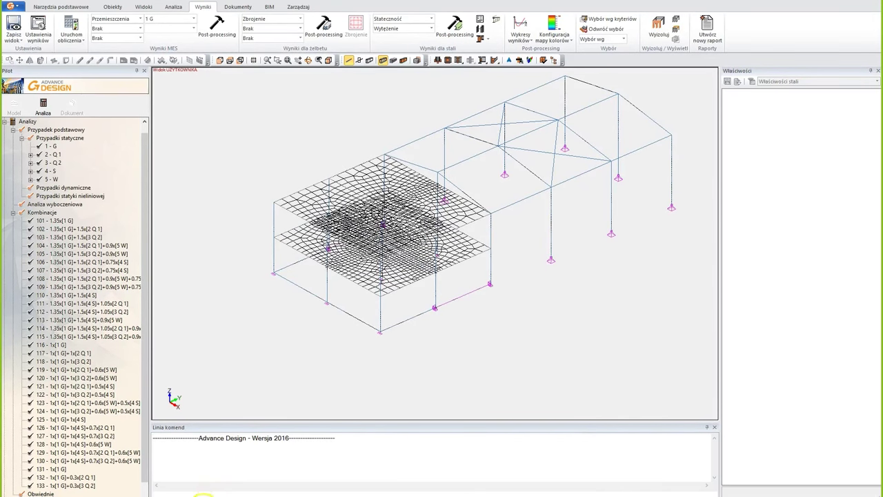
pyautogui.click(207, 494)
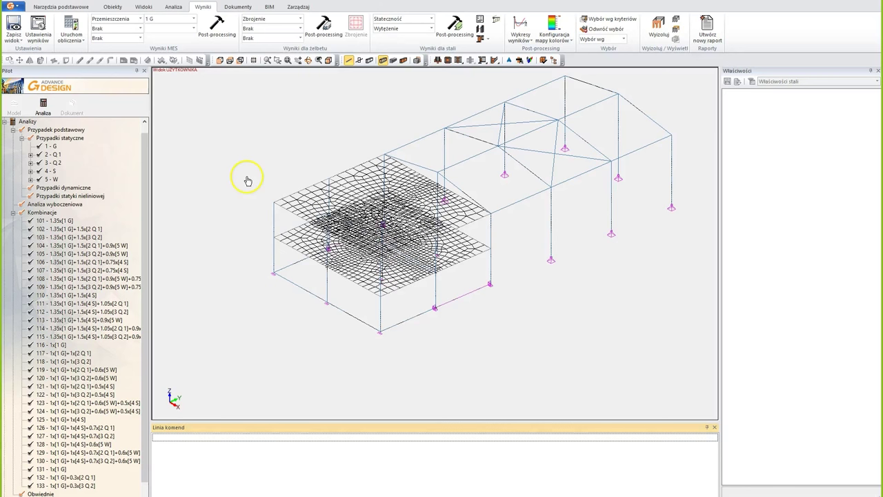
pyautogui.moveTo(272, 146); pyautogui.dragTo(250, 169)
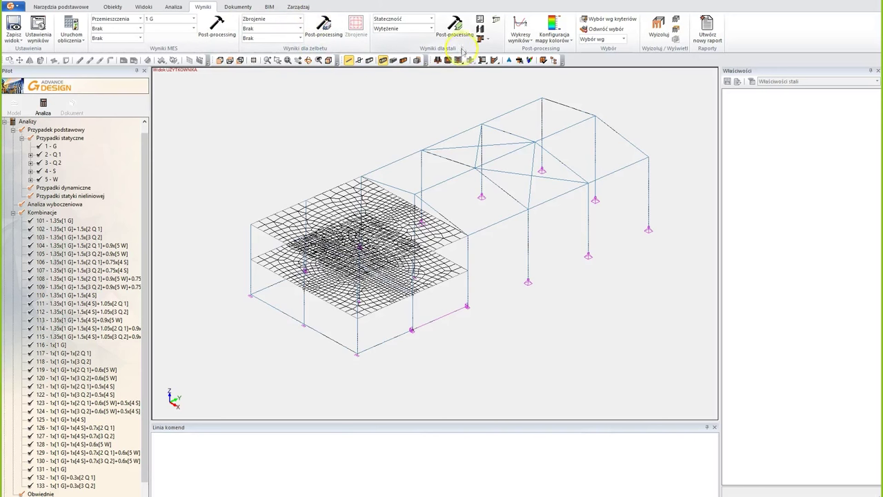
pyautogui.moveTo(354, 170); pyautogui.dragTo(356, 184, button='middle')
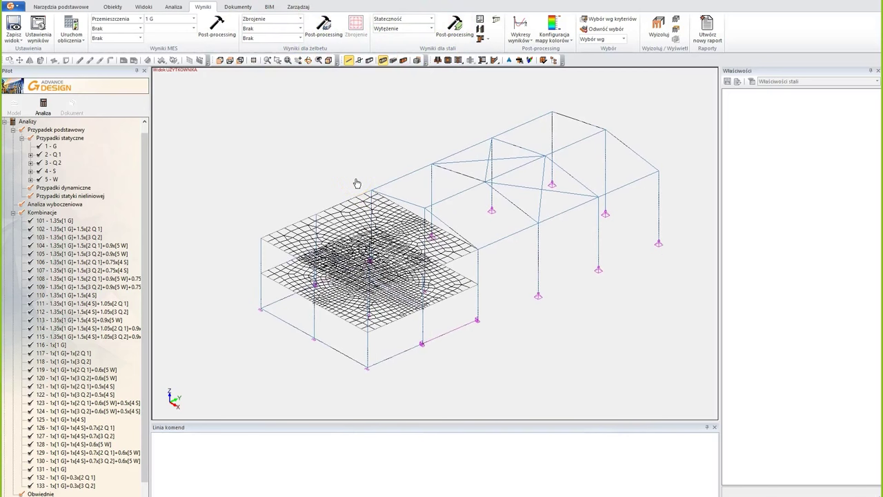
pyautogui.moveTo(256, 230)
pyautogui.keyDown('shift'); pyautogui.mouseDown(button='middle')
pyautogui.moveTo(256, 209)
pyautogui.moveTo(243, 226)
pyautogui.mouseUp(button='middle'); pyautogui.keyUp('shift')
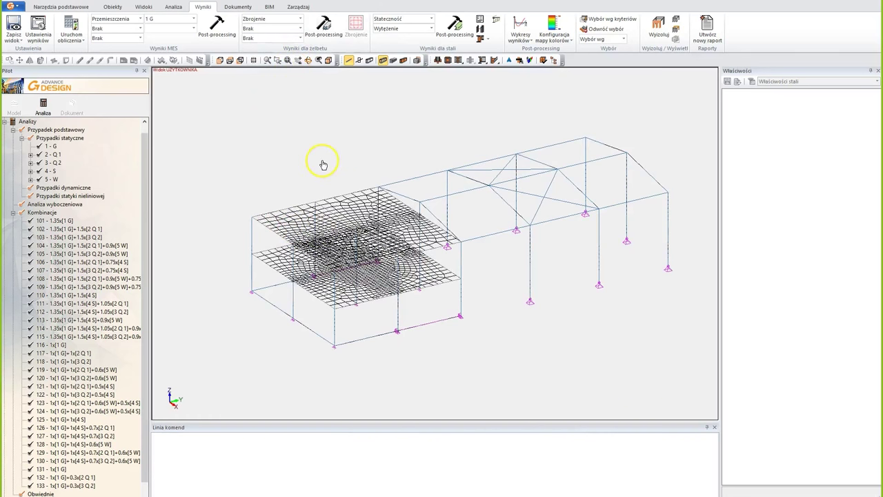
pyautogui.keyDown('shift'); pyautogui.moveTo(322, 161); pyautogui.dragTo(324, 165, button='middle'); pyautogui.keyUp('shift')
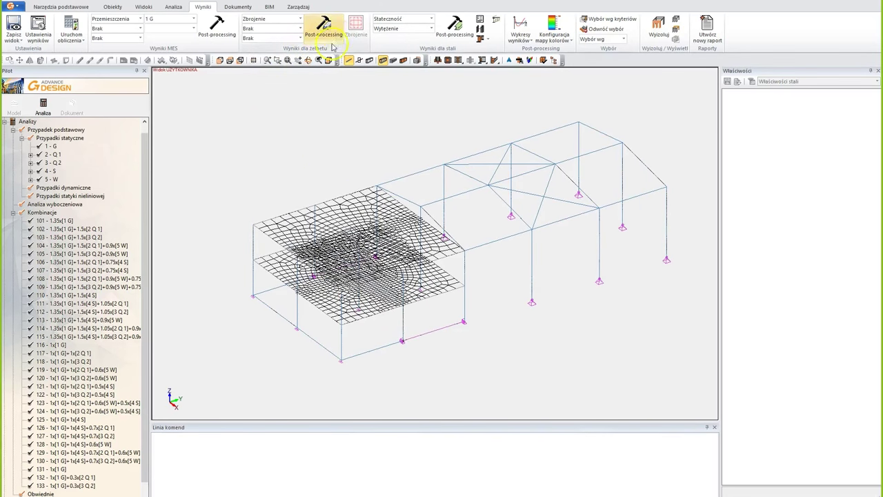
# Display the Az reinforcement results for the reinforced concrete linear elements
pyautogui.click(300, 28)
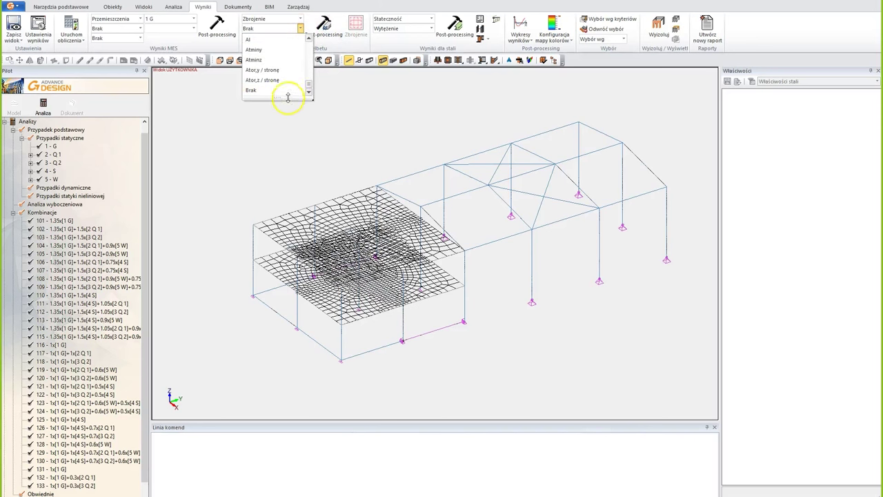
pyautogui.moveTo(285, 94); pyautogui.dragTo(266, 166)
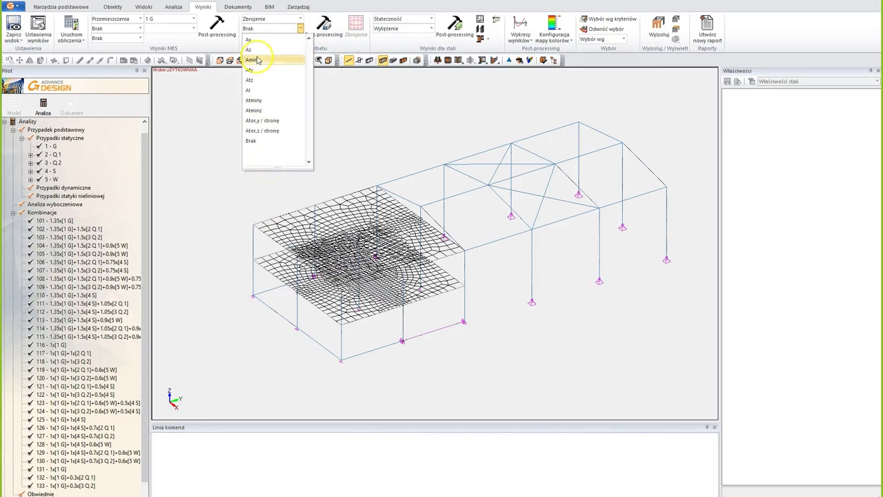
pyautogui.click(302, 49)
pyautogui.click(324, 26)
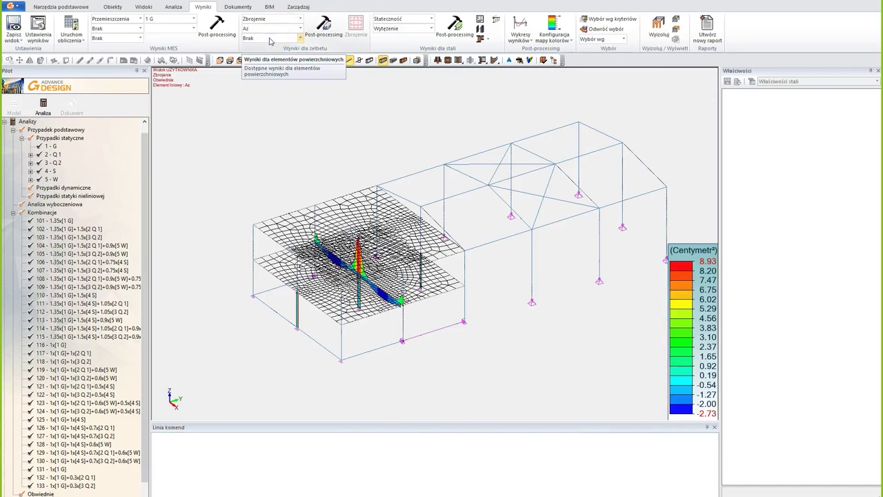
# Look through the other reinforcement result types offered for linear elements, keeping Az selected
pyautogui.click(300, 28)
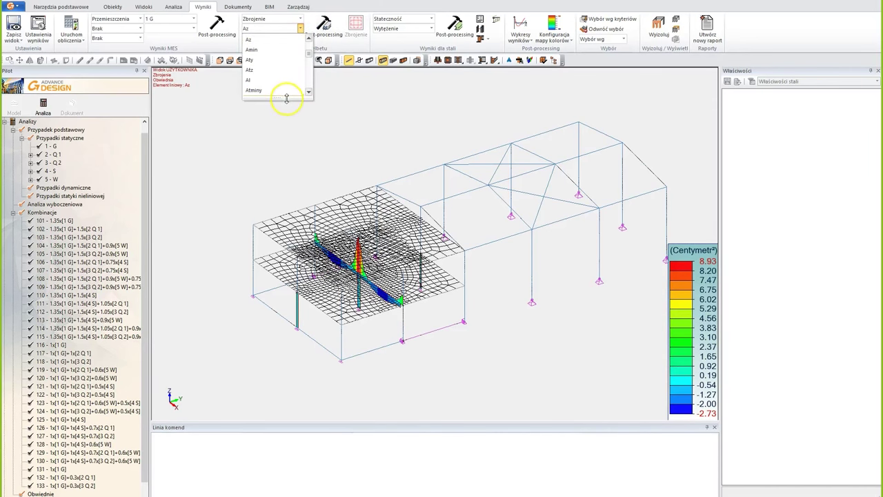
pyautogui.moveTo(286, 98); pyautogui.dragTo(279, 143)
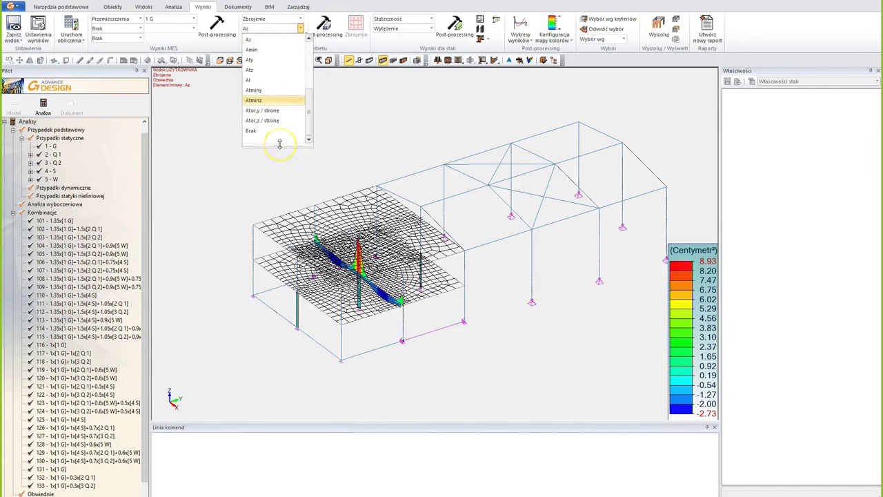
pyautogui.click(354, 142)
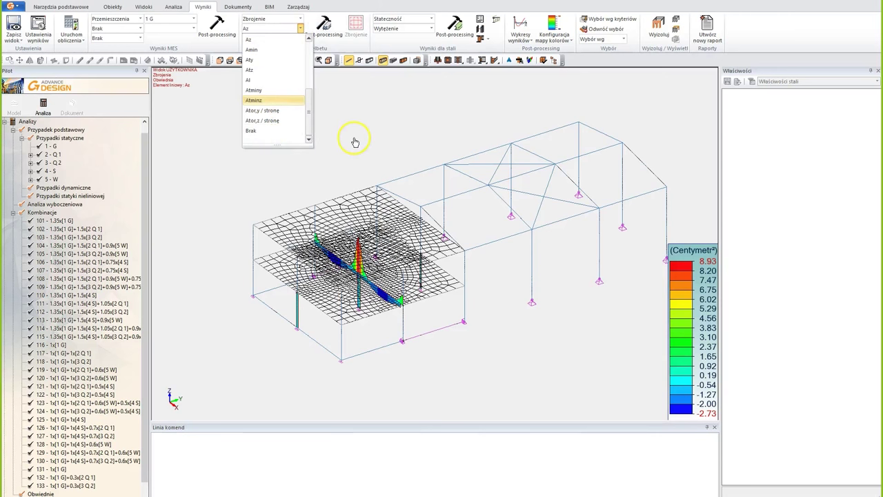
pyautogui.click(359, 140)
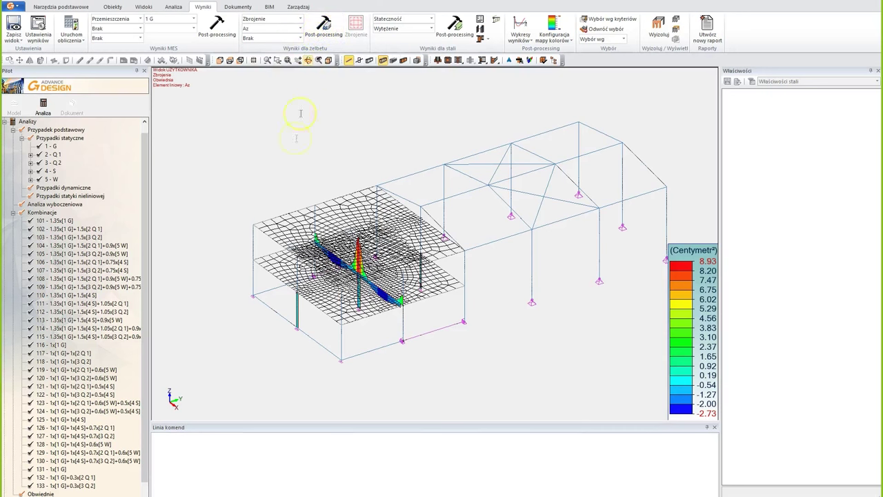
# Hide the finite element mesh and examine the Az reinforcement diagrams on the concrete beam and columns up close
pyautogui.rightClick(253, 149)
pyautogui.click(256, 293)
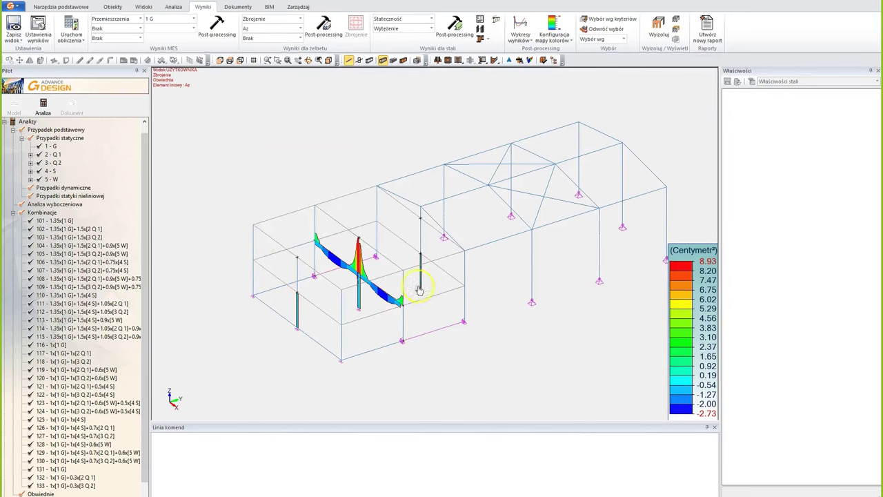
pyautogui.scroll(1, 416, 287)
pyautogui.keyDown('shift'); pyautogui.moveTo(318, 312); pyautogui.dragTo(351, 265, button='middle'); pyautogui.keyUp('shift')
pyautogui.scroll(3, 366, 293)
pyautogui.keyDown('shift'); pyautogui.moveTo(353, 319); pyautogui.dragTo(372, 297, button='middle'); pyautogui.keyUp('shift')
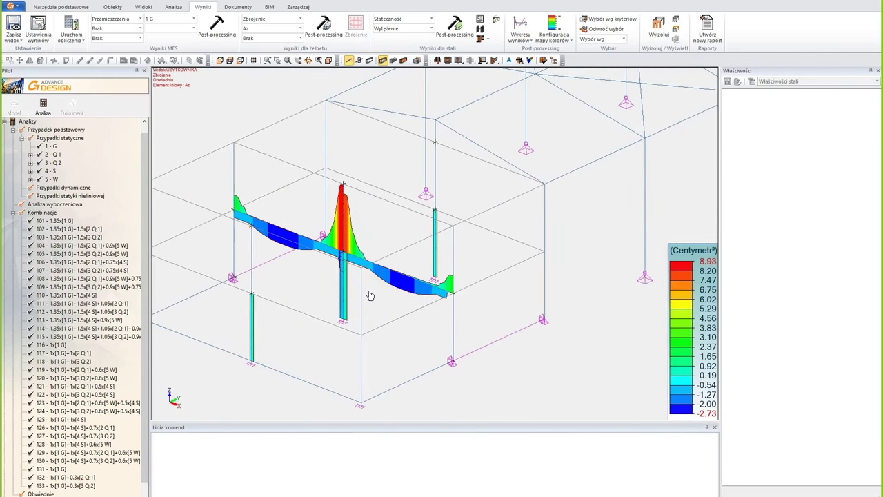
pyautogui.scroll(-2, 370, 296)
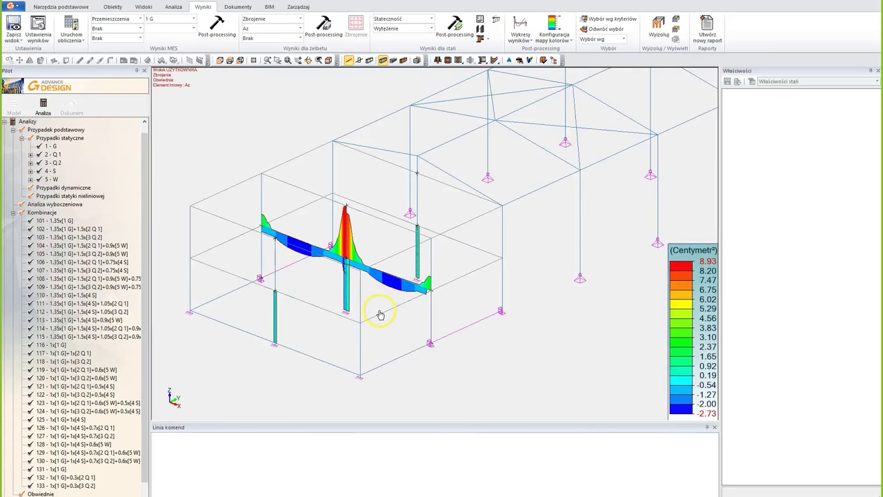
pyautogui.moveTo(379, 314); pyautogui.dragTo(397, 300, button='middle')
pyautogui.moveTo(545, 310); pyautogui.dragTo(514, 309, button='middle')
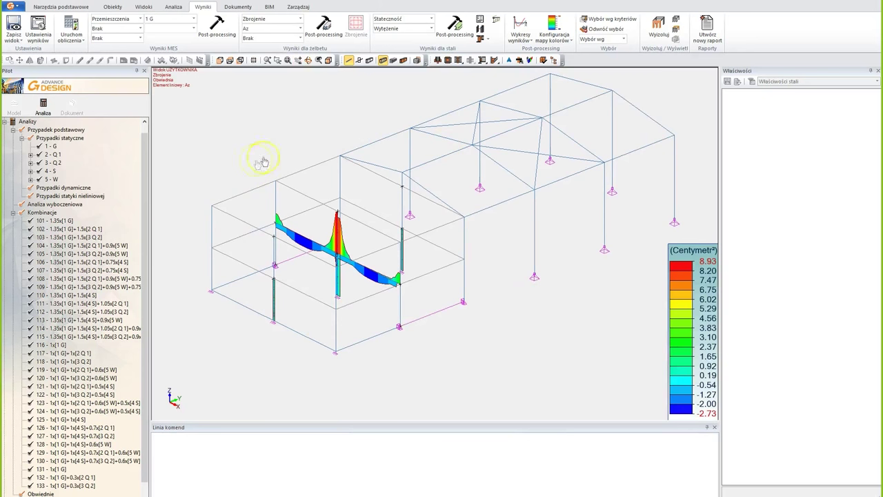
# Review the reinforced concrete design properties of the upper column and examine the Az diagrams around the model
pyautogui.click(276, 201)
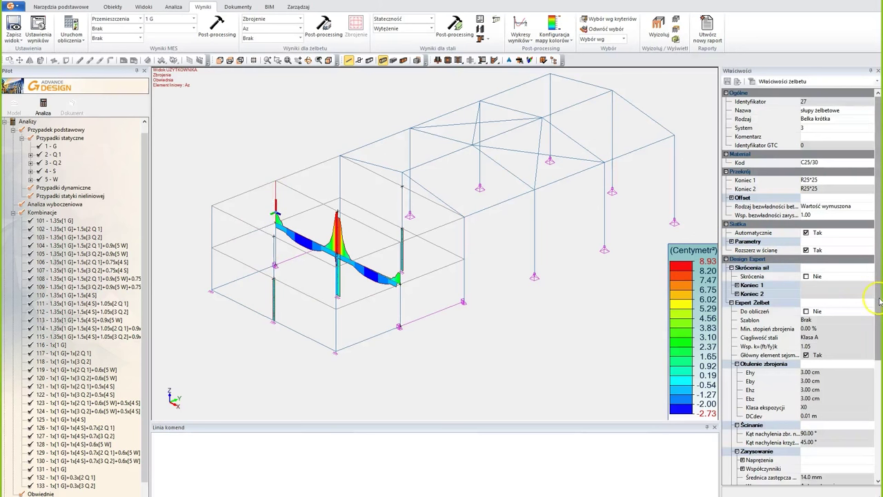
pyautogui.moveTo(878, 221); pyautogui.dragTo(870, 344)
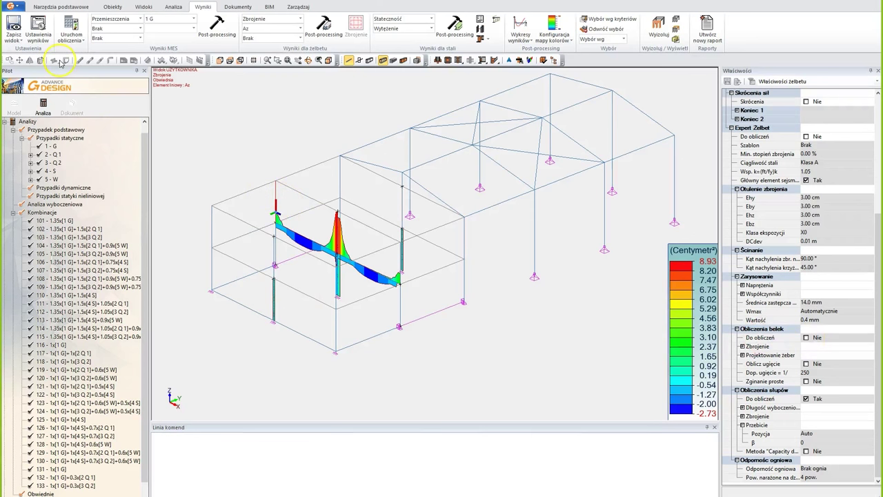
pyautogui.click(140, 29)
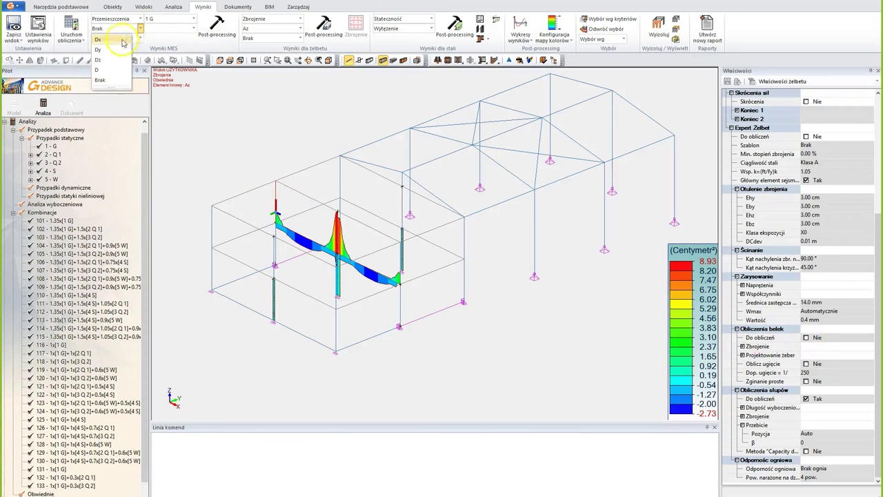
pyautogui.click(191, 123)
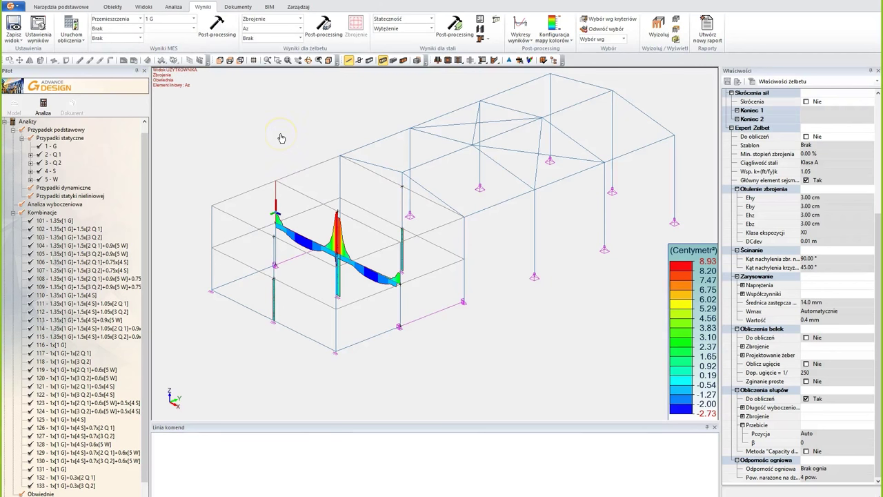
pyautogui.moveTo(354, 237)
pyautogui.mouseDown(button='middle')
pyautogui.moveTo(315, 278)
pyautogui.moveTo(321, 289)
pyautogui.mouseUp(button='middle')
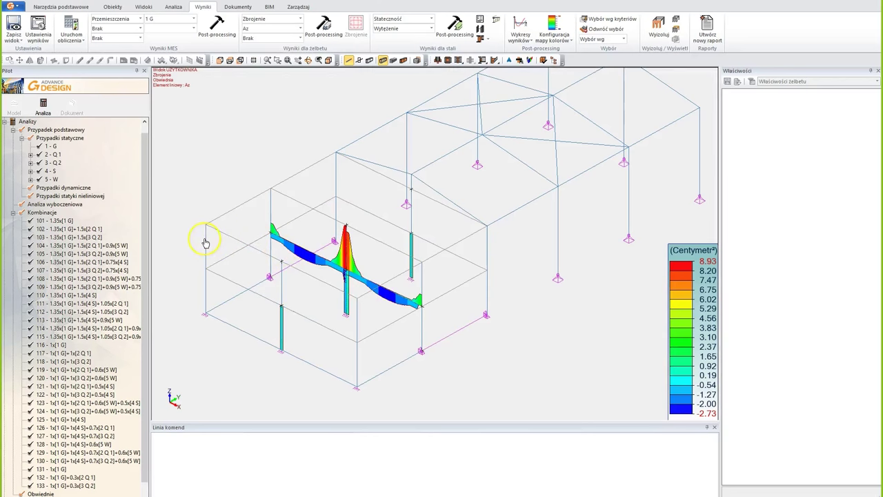
pyautogui.moveTo(310, 306); pyautogui.dragTo(324, 298, button='middle')
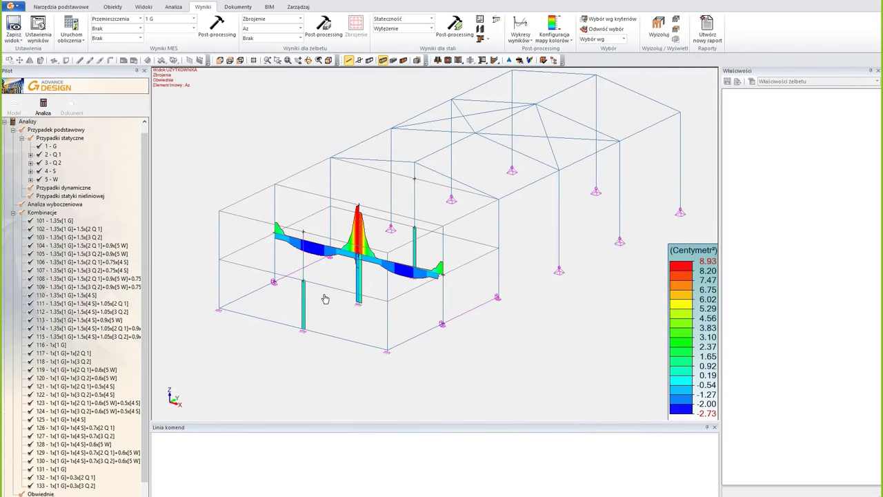
# Turn off the reinforcement results for linear elements by choosing Brak
pyautogui.click(288, 29)
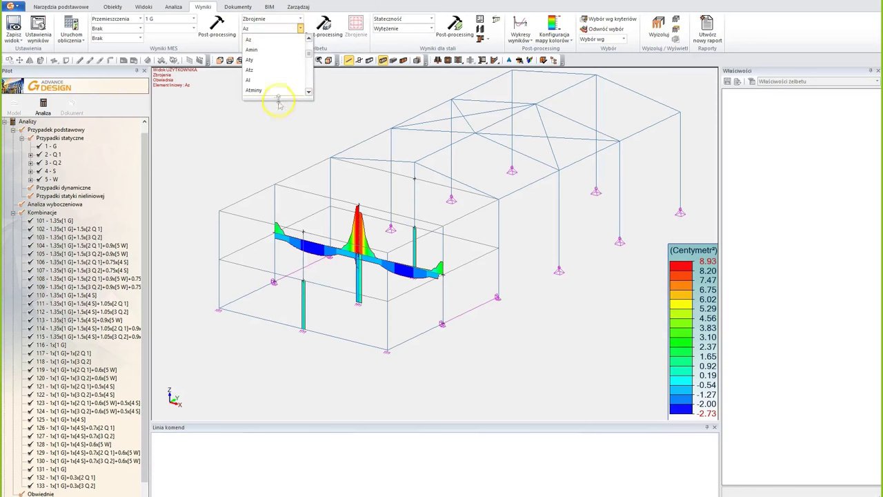
pyautogui.moveTo(277, 97); pyautogui.dragTo(281, 137)
pyautogui.click(255, 131)
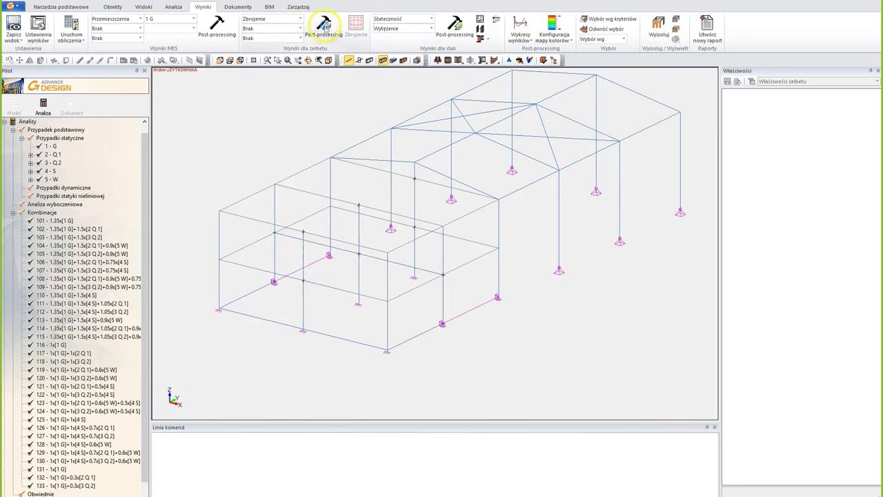
# Display the Axi reinforcement map for surface elements and examine it on the concrete slab
pyautogui.moveTo(256, 124); pyautogui.dragTo(255, 118, button='middle')
pyautogui.click(300, 37)
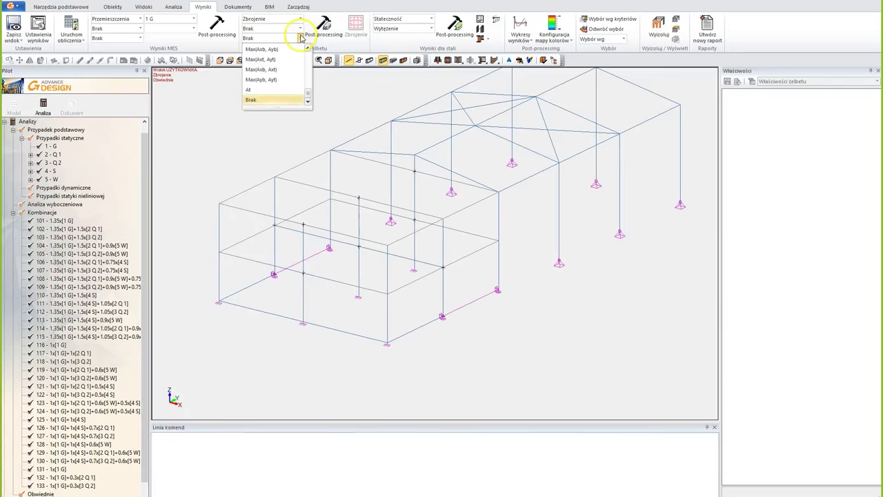
pyautogui.moveTo(307, 54)
pyautogui.mouseDown()
pyautogui.moveTo(307, 93)
pyautogui.moveTo(307, 55)
pyautogui.mouseUp()
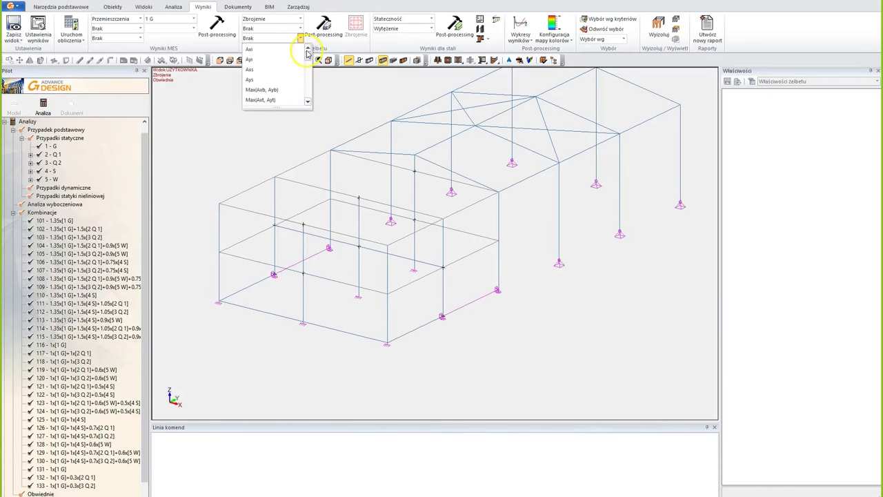
pyautogui.click(262, 50)
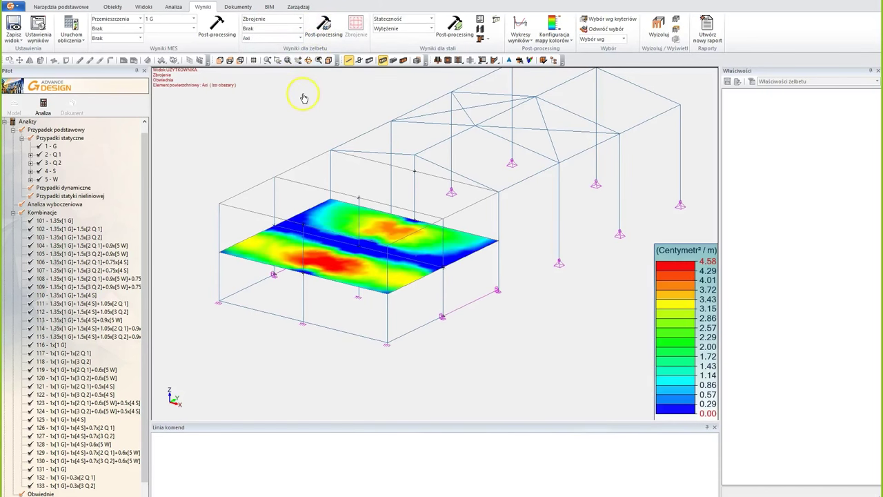
pyautogui.scroll(3, 327, 181)
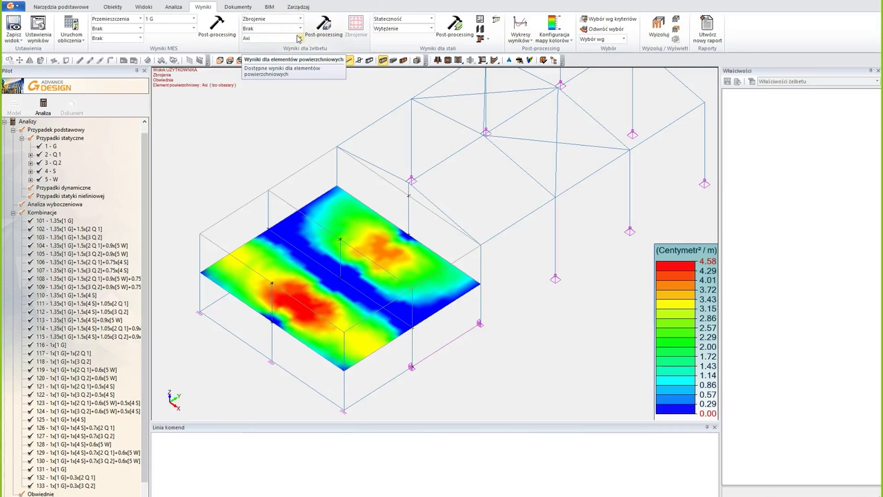
pyautogui.click(309, 109)
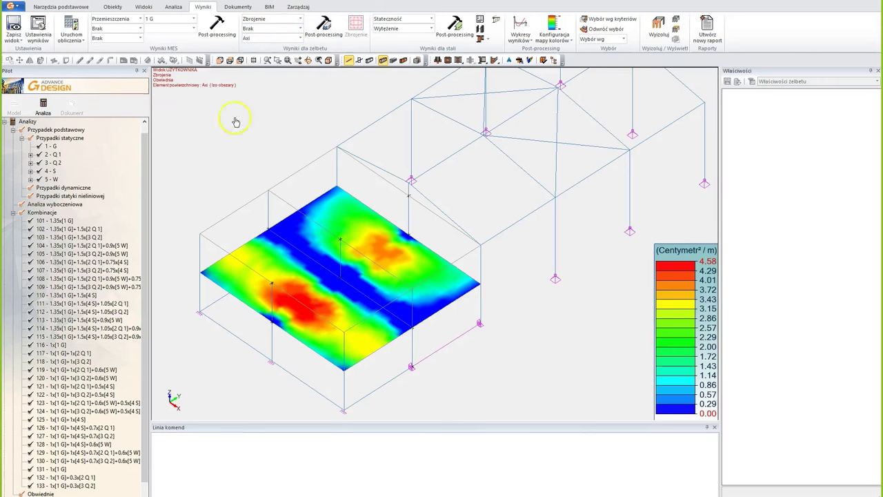
# Set the display mode of the slab's Axi reinforcement results to Izo-linie and examine the contours
pyautogui.click(39, 32)
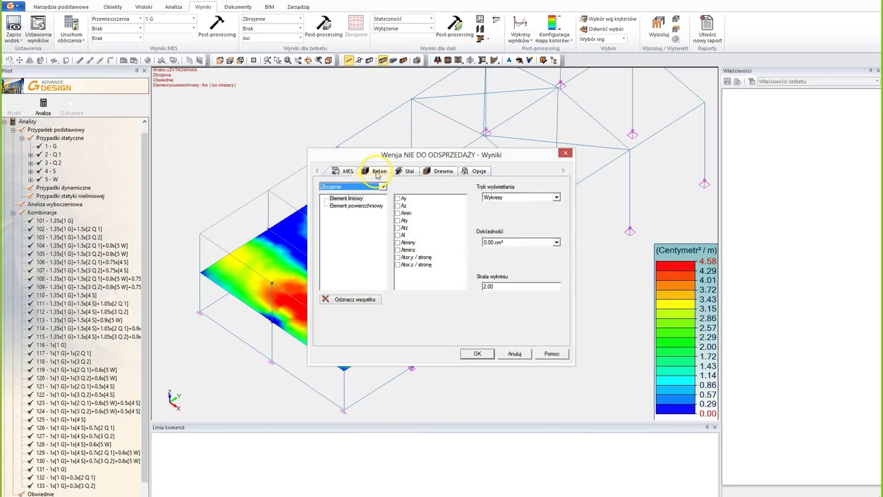
pyautogui.click(347, 210)
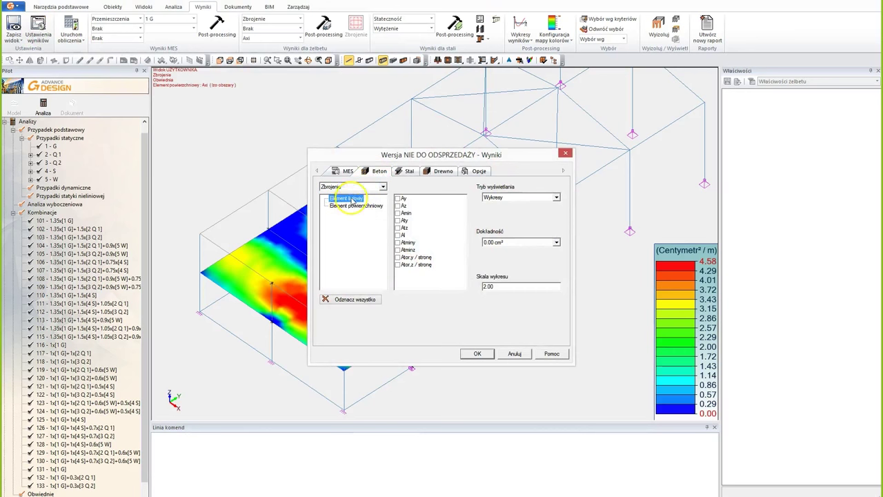
pyautogui.click(347, 207)
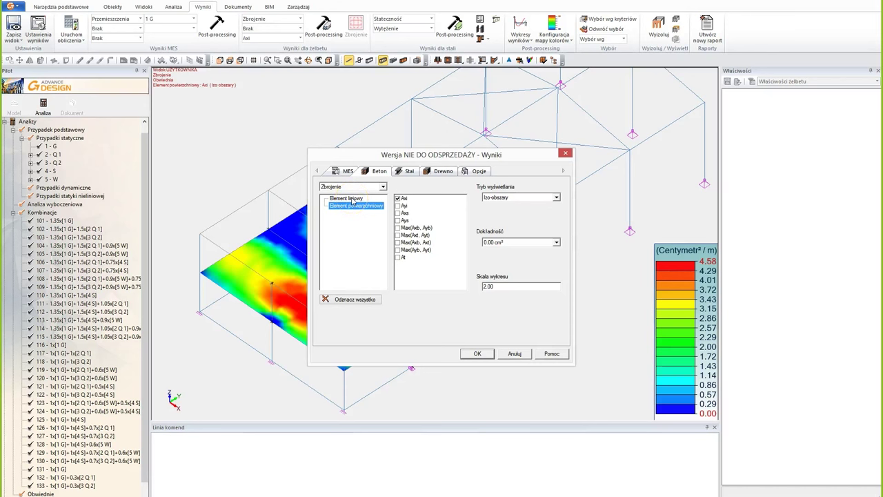
pyautogui.click(556, 198)
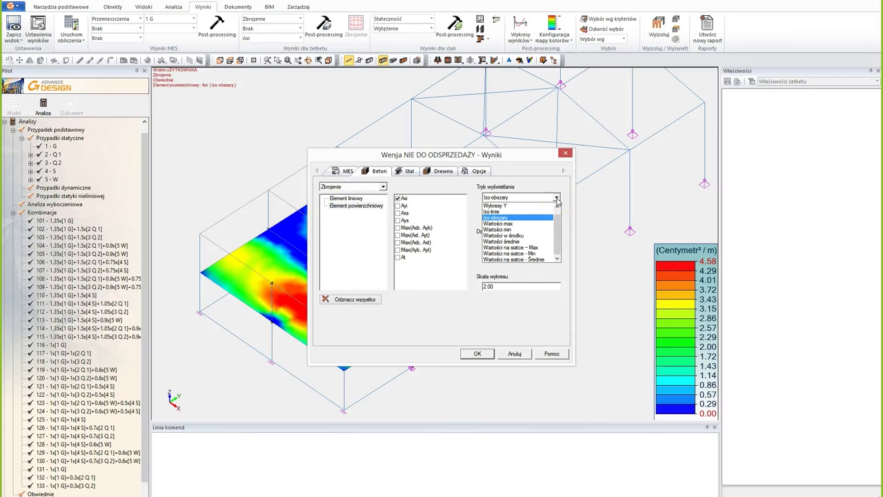
pyautogui.click(492, 211)
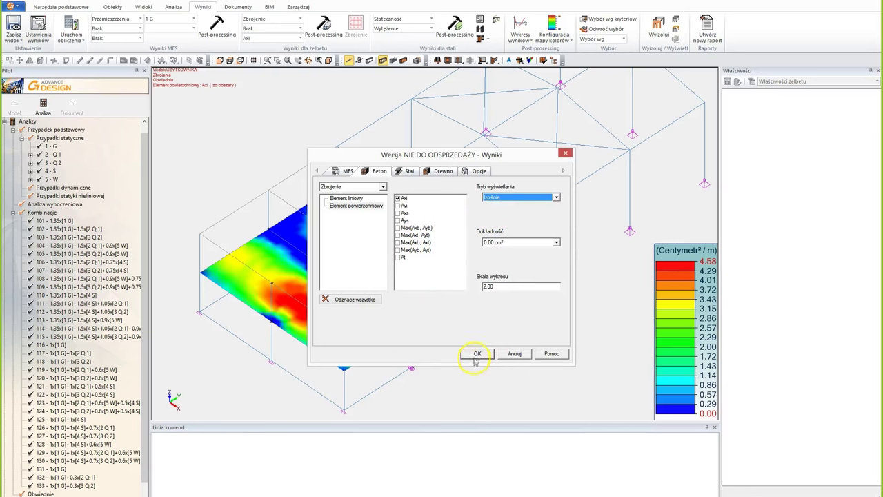
pyautogui.click(476, 355)
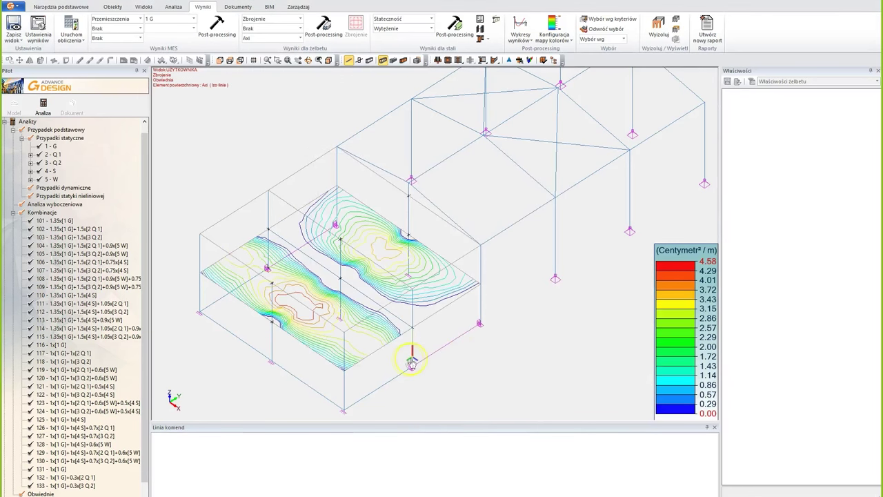
pyautogui.keyDown('shift'); pyautogui.moveTo(412, 362); pyautogui.dragTo(438, 335, button='middle'); pyautogui.keyUp('shift')
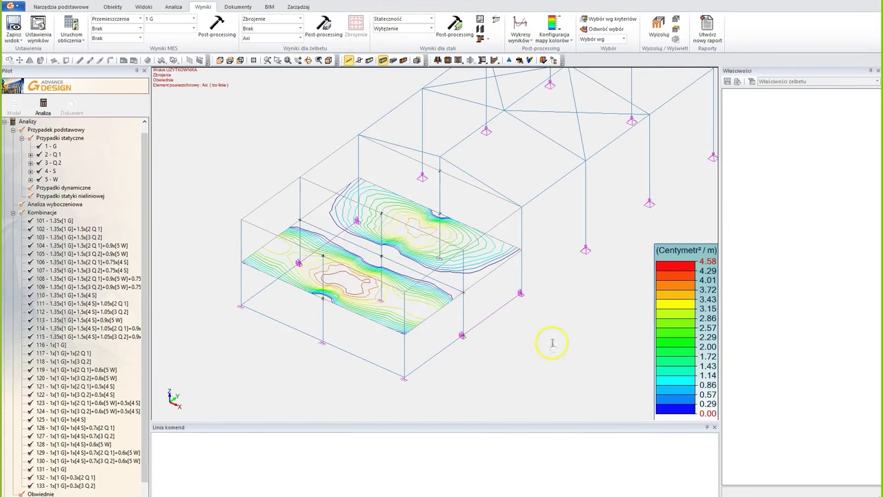
pyautogui.moveTo(552, 339); pyautogui.dragTo(528, 338, button='middle')
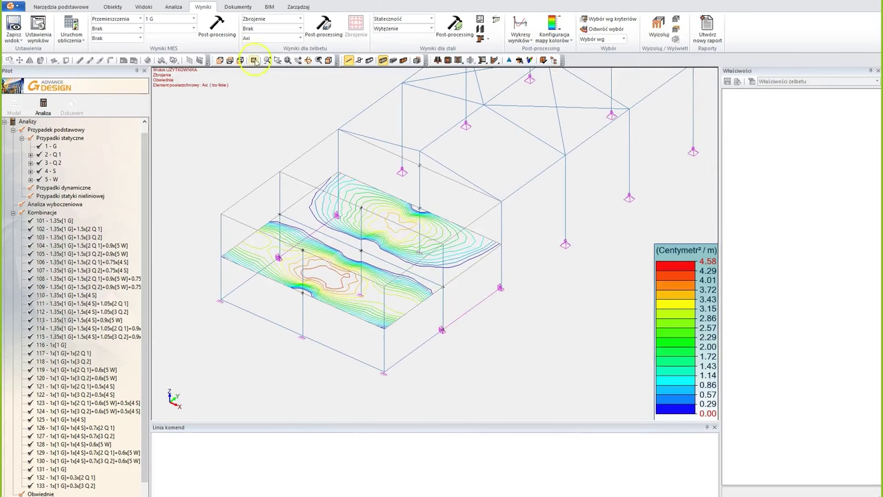
# Clear the surface element reinforcement results from the model by choosing Brak
pyautogui.click(300, 38)
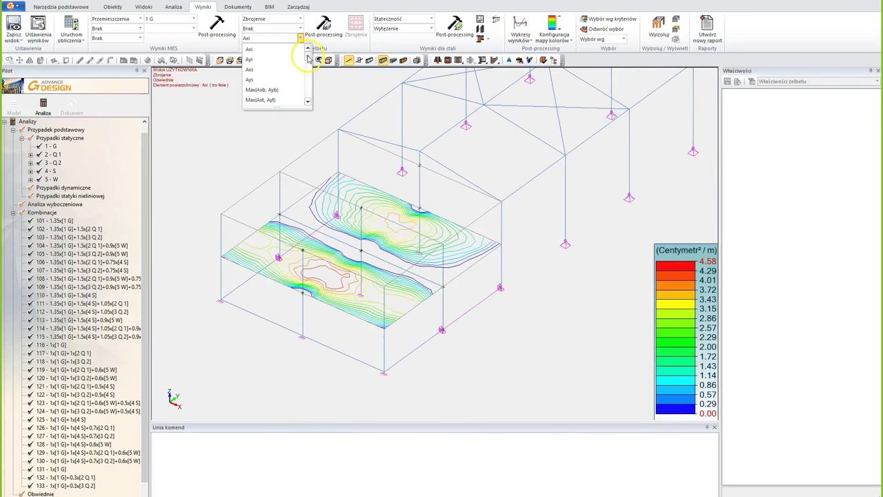
pyautogui.moveTo(308, 58); pyautogui.dragTo(309, 100)
pyautogui.click(253, 101)
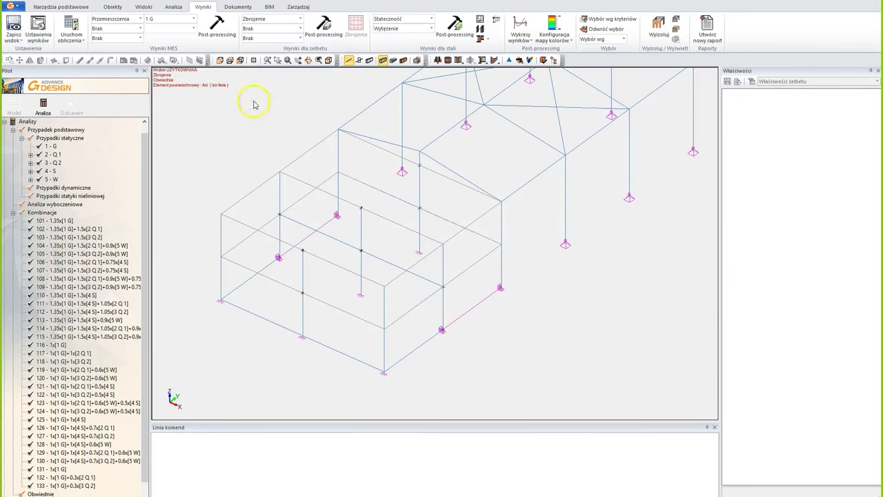
pyautogui.moveTo(351, 237); pyautogui.dragTo(363, 251, button='middle')
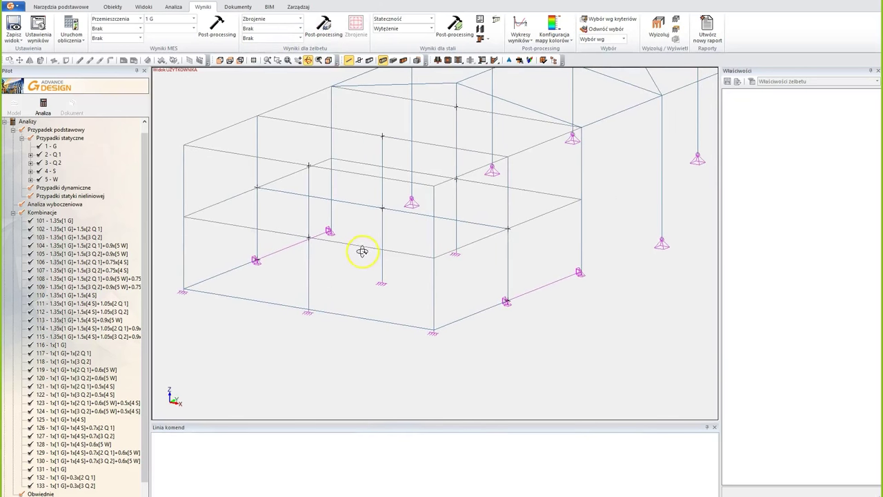
# Select one span of the concrete floor beam and display the Ay reinforcement results for it
pyautogui.click(355, 203)
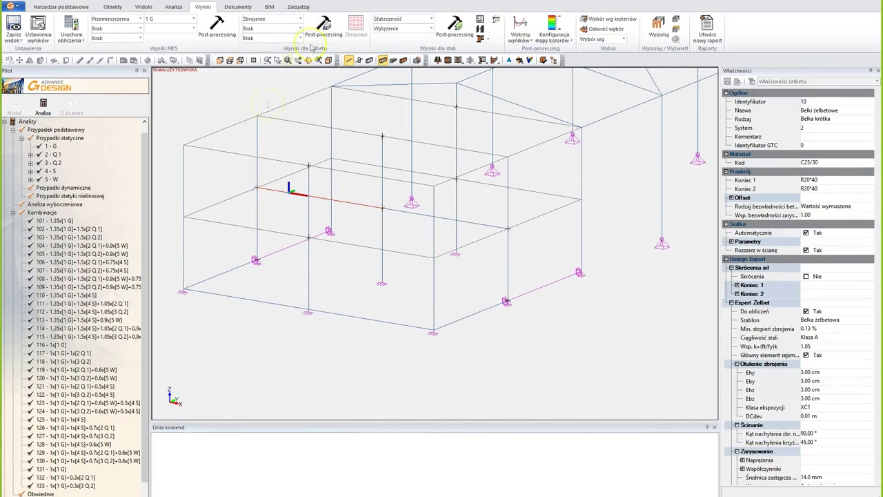
pyautogui.click(300, 28)
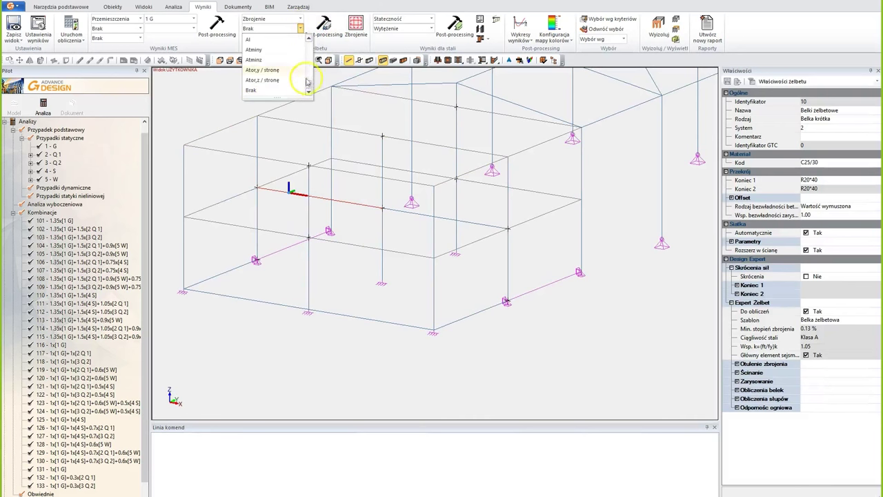
pyautogui.click(249, 69)
pyautogui.click(323, 27)
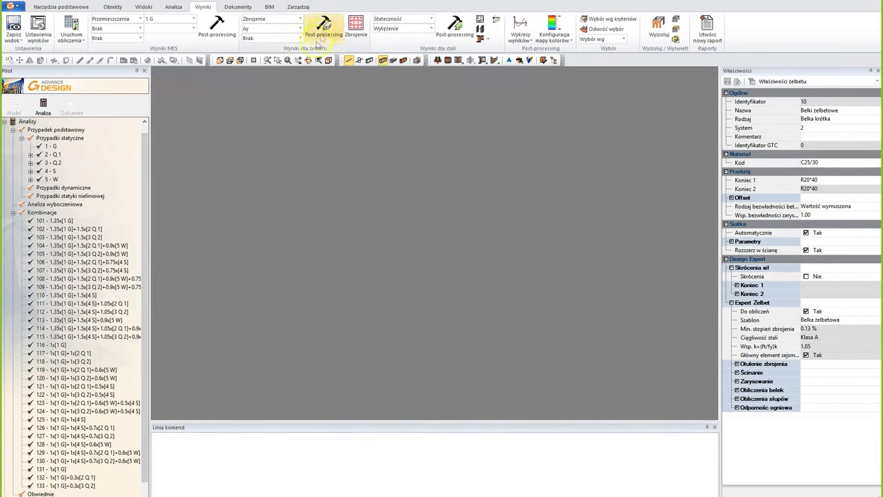
pyautogui.moveTo(352, 233); pyautogui.dragTo(340, 223, button='middle')
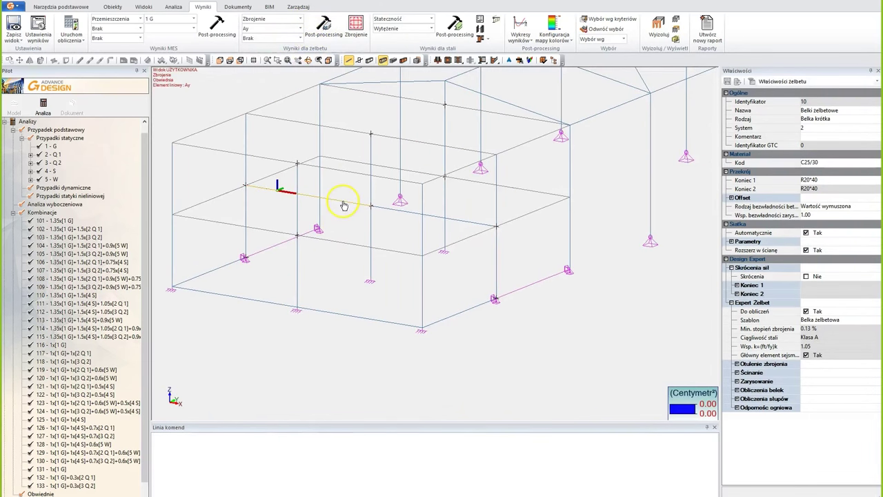
# Open the reinforcement definition of the selected concrete beam and inspect its bar layout and longitudinal reinforcement chart
pyautogui.click(343, 205)
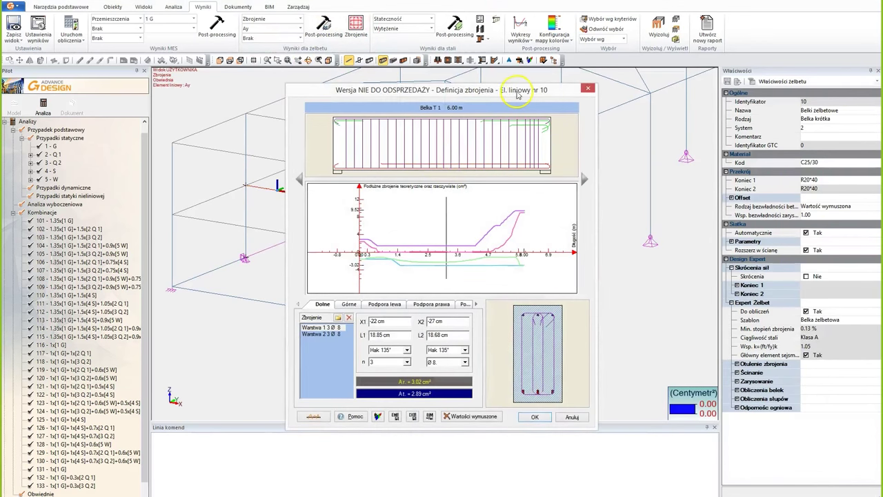
pyautogui.moveTo(516, 93); pyautogui.dragTo(475, 78)
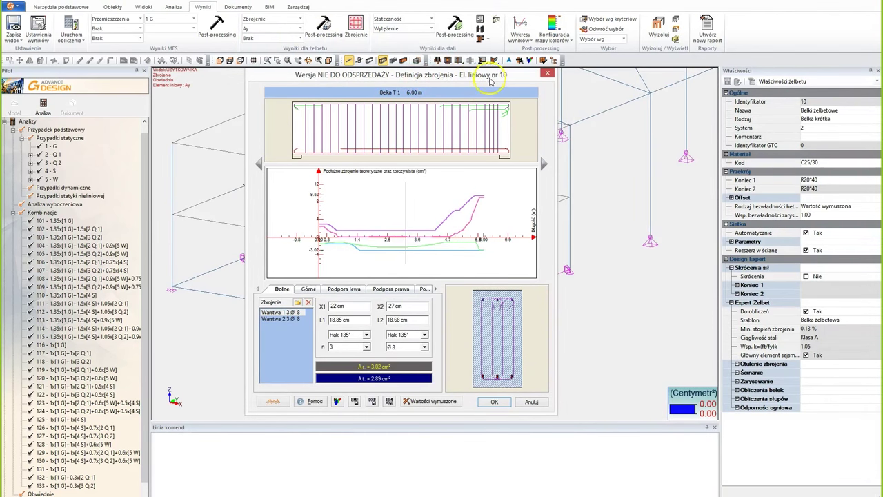
pyautogui.click(498, 104)
pyautogui.click(378, 141)
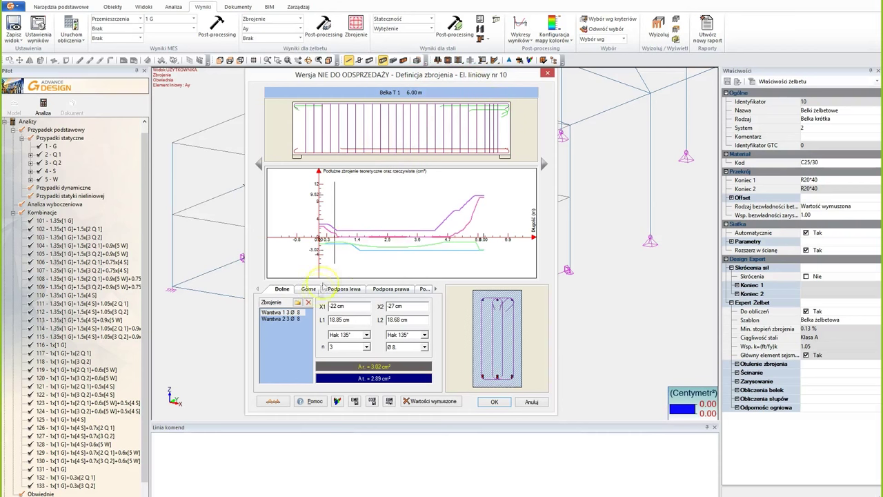
# Review the beam's bottom, top, left support, right support and transverse reinforcement, plus its span data
pyautogui.click(284, 290)
pyautogui.click(308, 289)
pyautogui.click(344, 290)
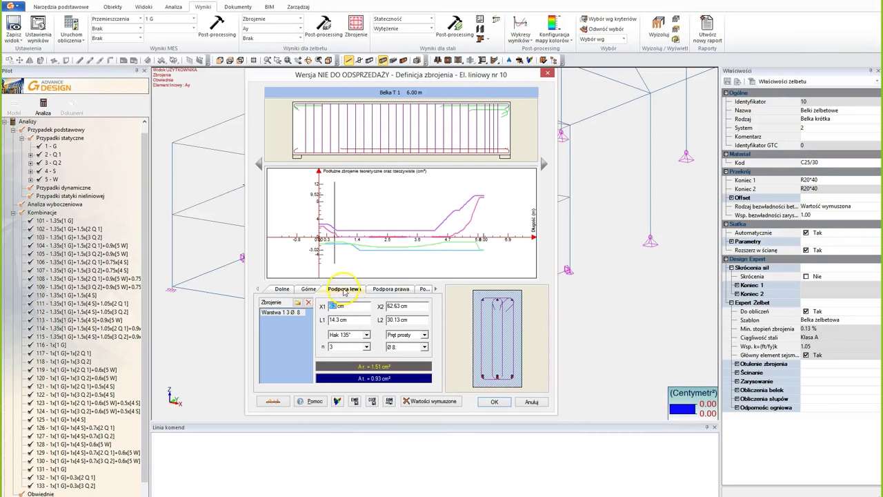
pyautogui.click(387, 290)
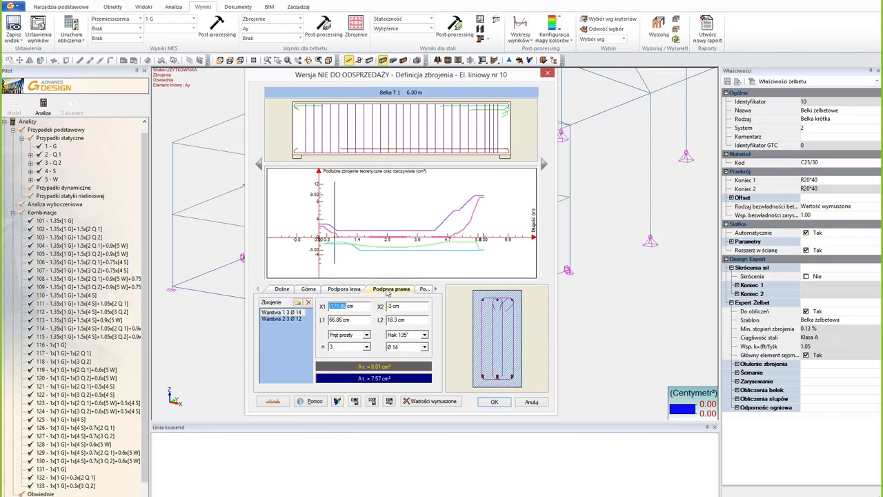
pyautogui.click(435, 289)
pyautogui.click(432, 290)
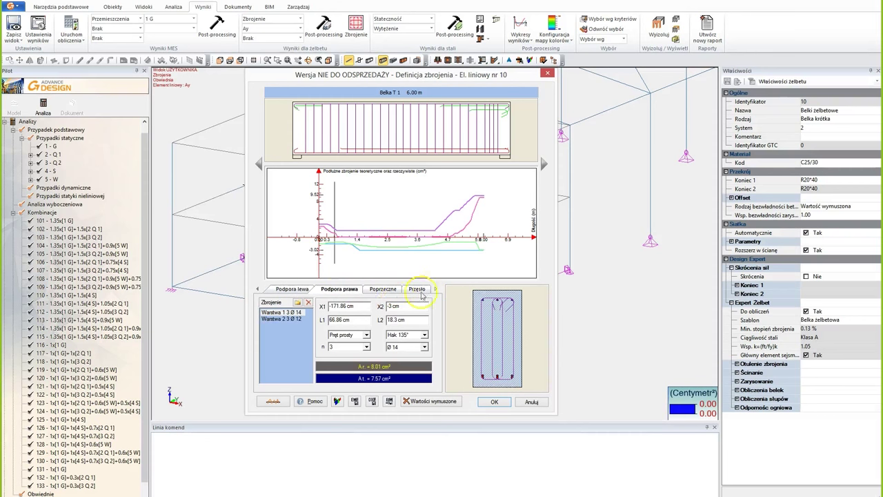
pyautogui.click(381, 291)
pyautogui.click(417, 289)
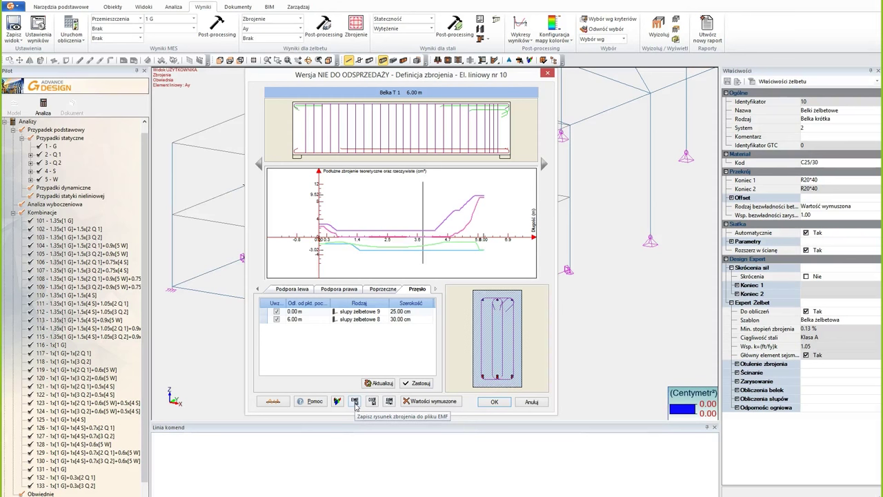
# Look over the options for exporting the beam's reinforcement drawing, including EMF and DXF, and close the reinforcement definition
pyautogui.click(352, 428)
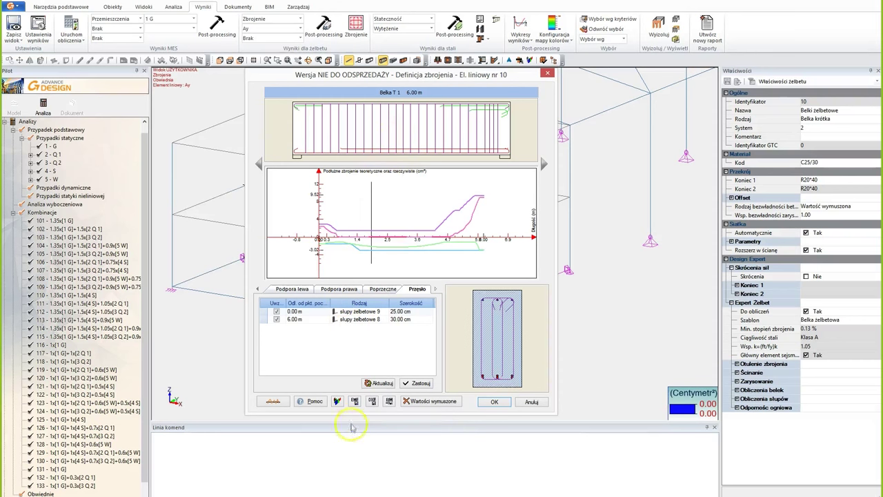
pyautogui.click(354, 402)
pyautogui.click(398, 443)
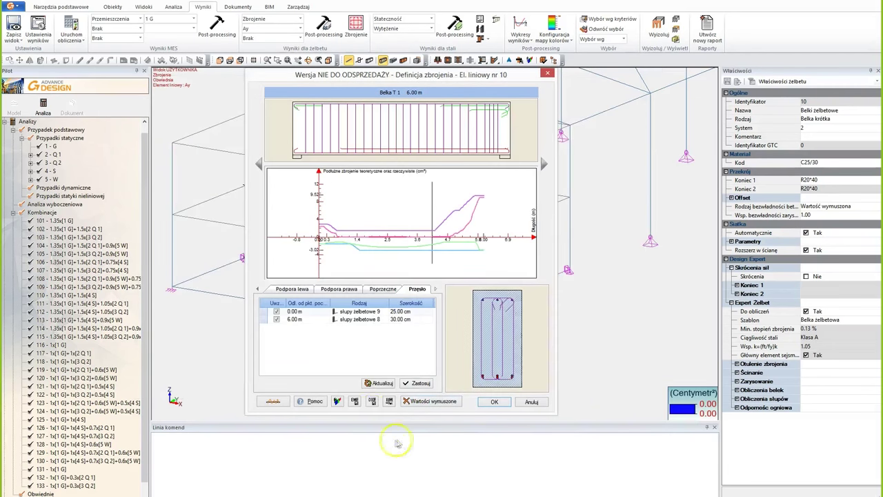
pyautogui.click(372, 402)
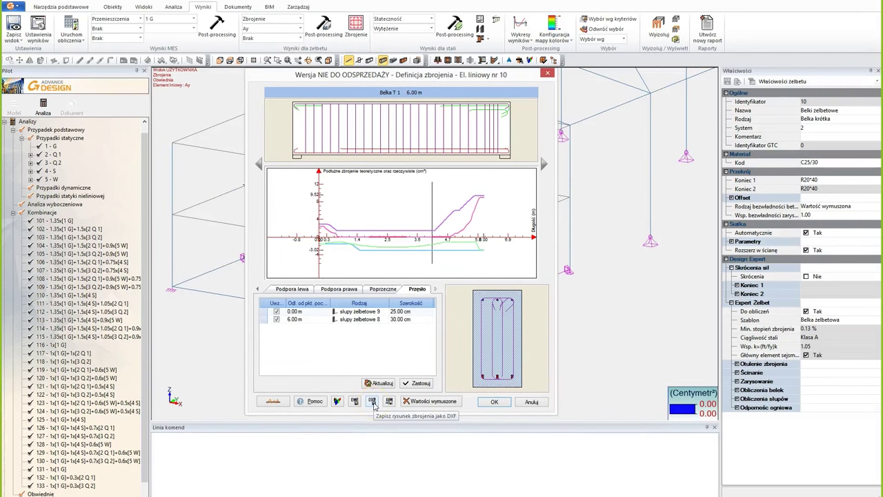
pyautogui.click(389, 407)
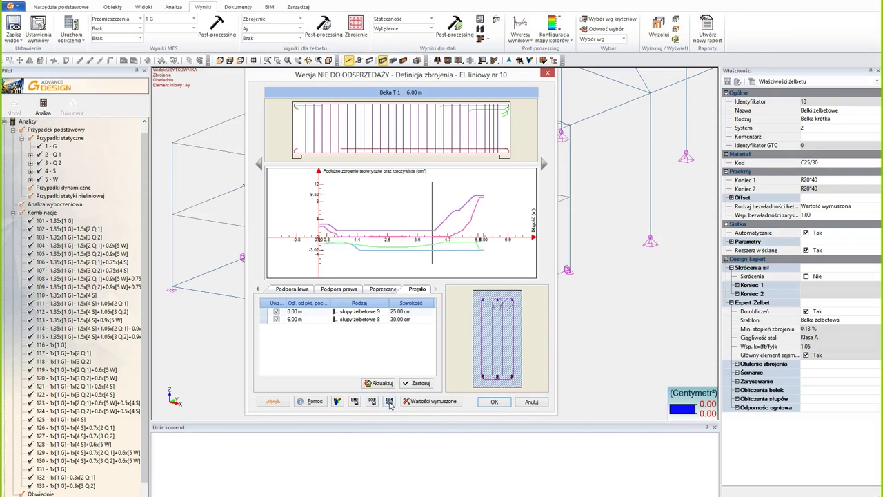
pyautogui.click(548, 74)
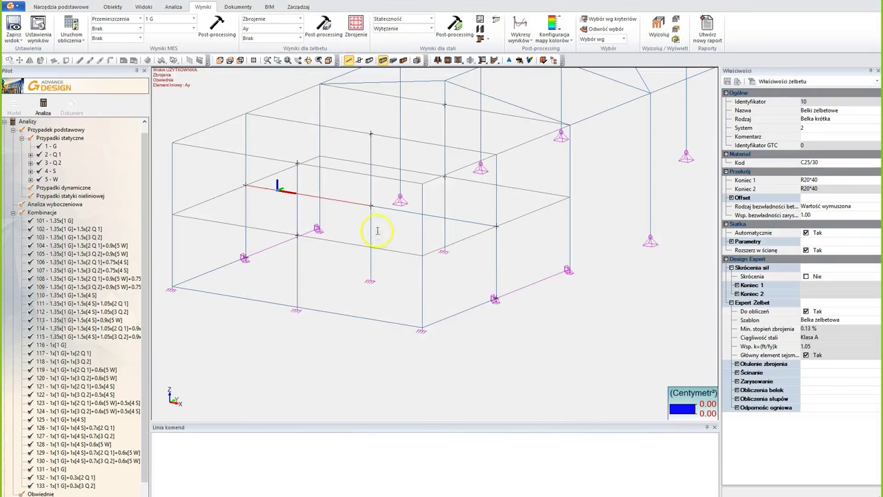
# Open the reinforcement definition of the ground-floor concrete column supporting the beam and view its My/Mz interaction curves
pyautogui.click(370, 228)
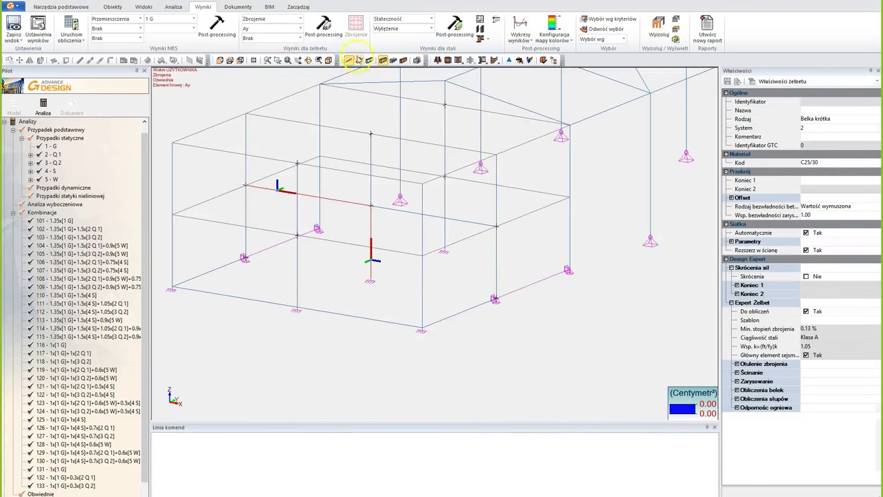
pyautogui.click(384, 233)
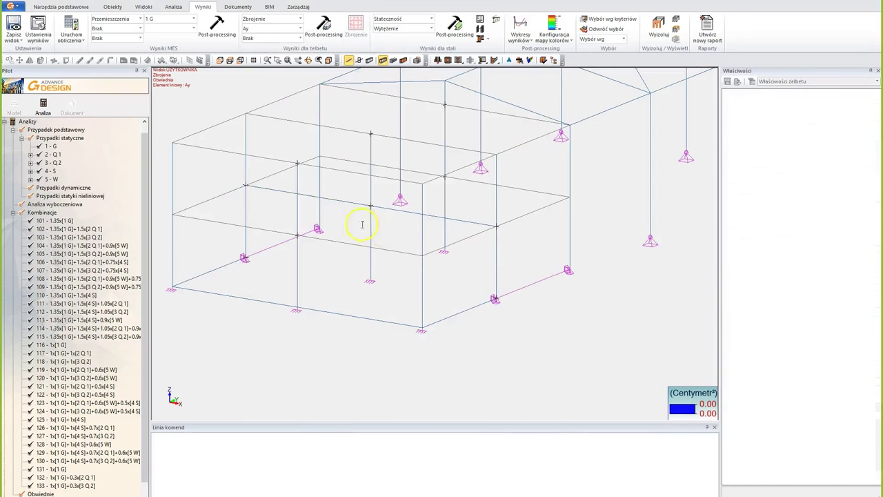
pyautogui.click(370, 233)
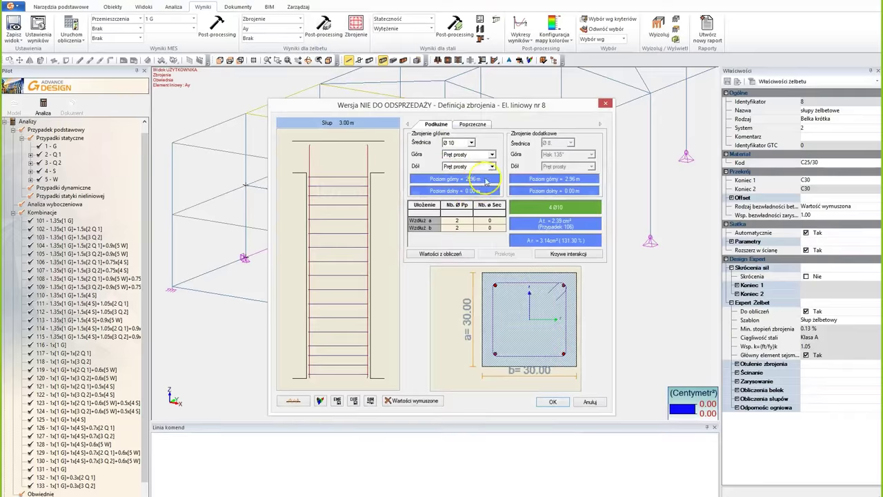
pyautogui.moveTo(571, 106); pyautogui.dragTo(555, 92)
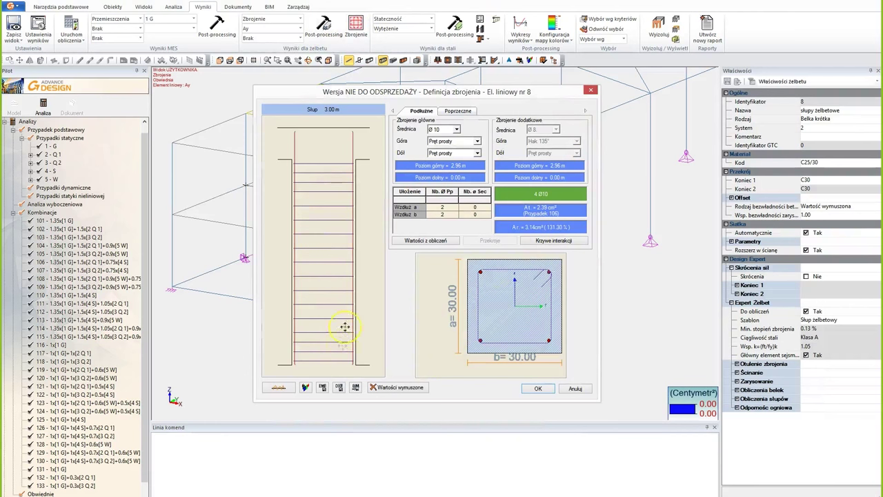
pyautogui.click(541, 242)
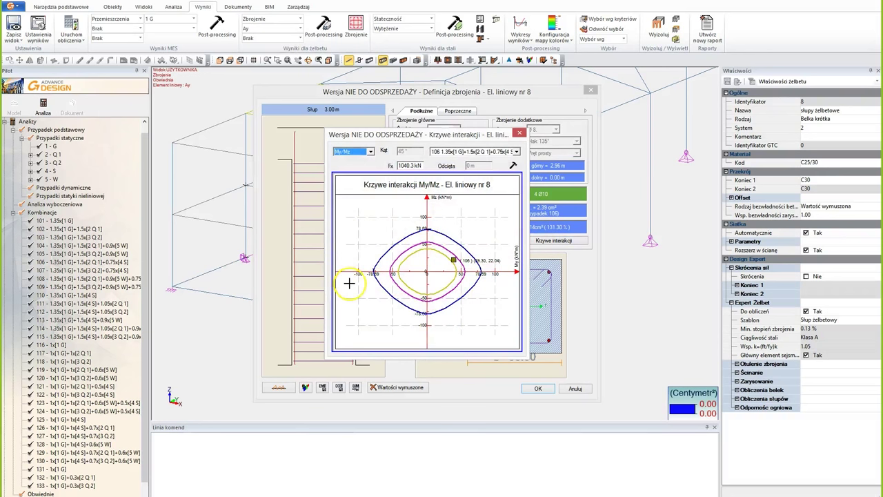
pyautogui.click(519, 133)
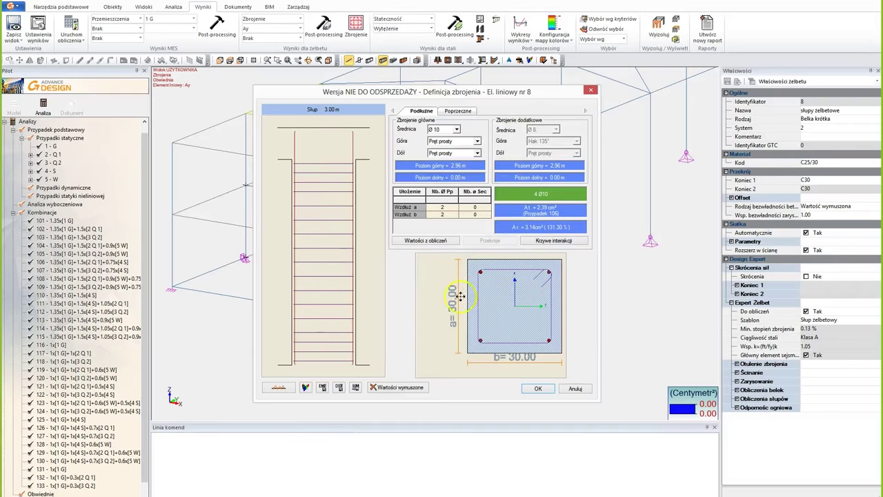
# Set the column's main bar count to 3 along side a and 3 along side b
pyautogui.doubleClick(442, 206)
pyautogui.doubleClick(442, 214)
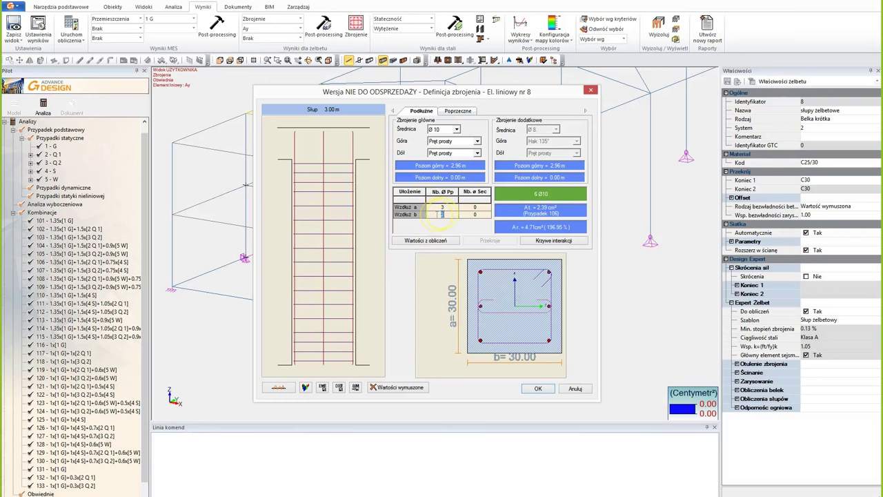
pyautogui.write('3')
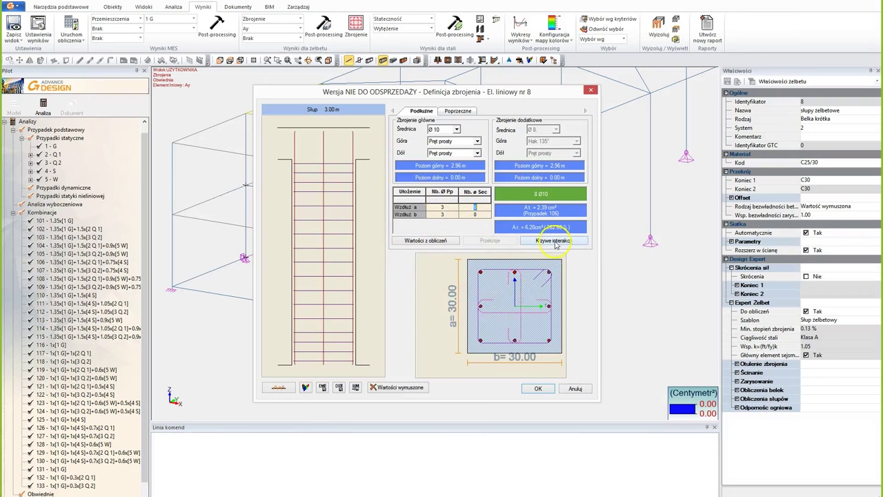
# Display the column's My/Mz interaction curves recalculated for load combination 124, and close the reinforcement definition
pyautogui.click(553, 240)
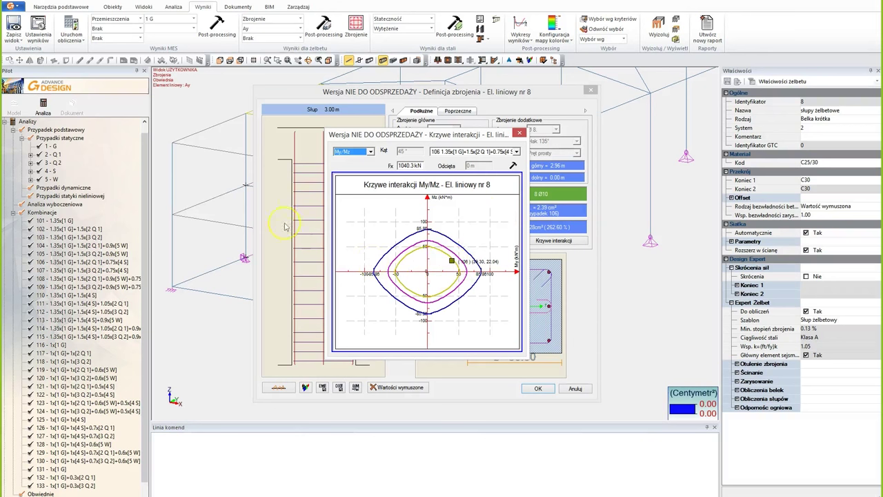
pyautogui.click(516, 151)
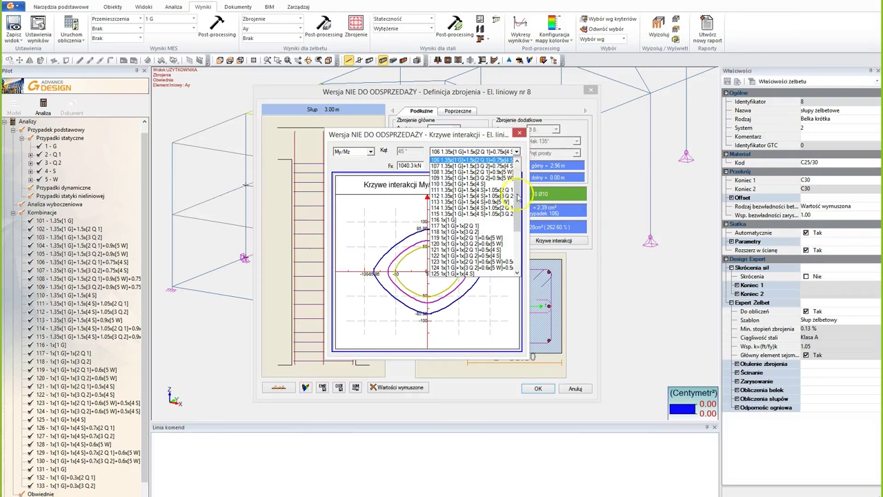
pyautogui.scroll(-3, 516, 201)
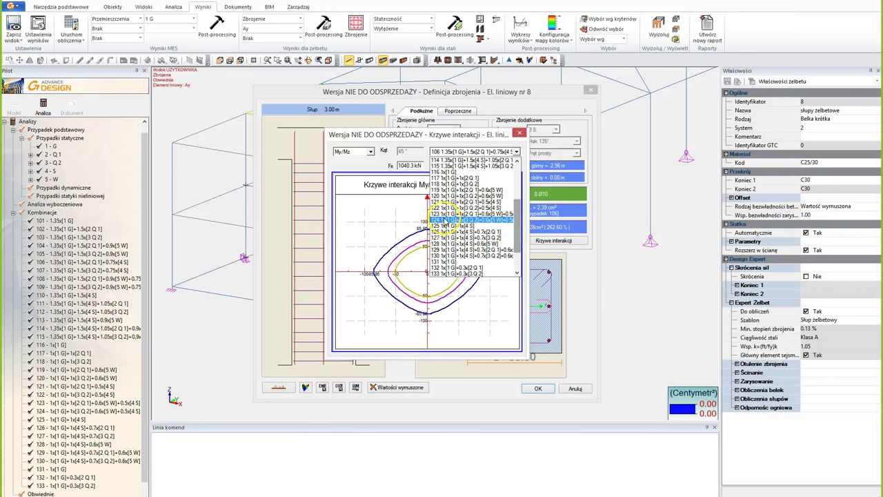
pyautogui.click(451, 219)
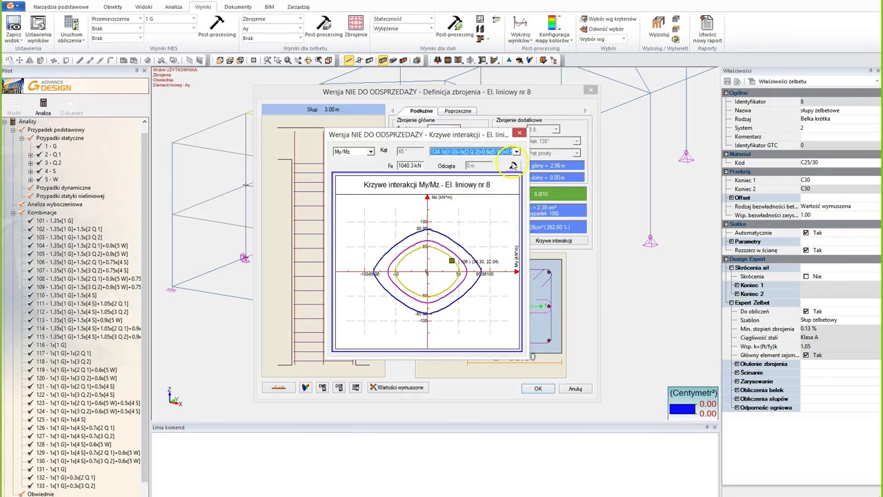
pyautogui.click(513, 166)
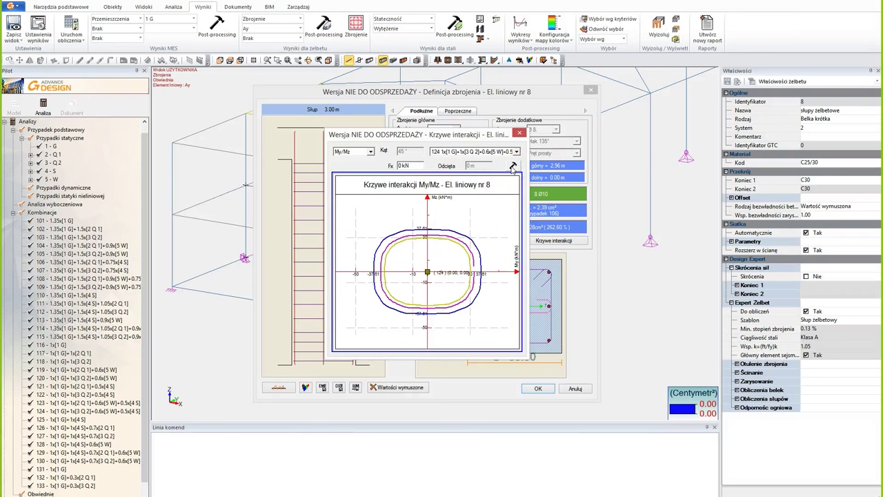
pyautogui.click(514, 167)
pyautogui.click(446, 156)
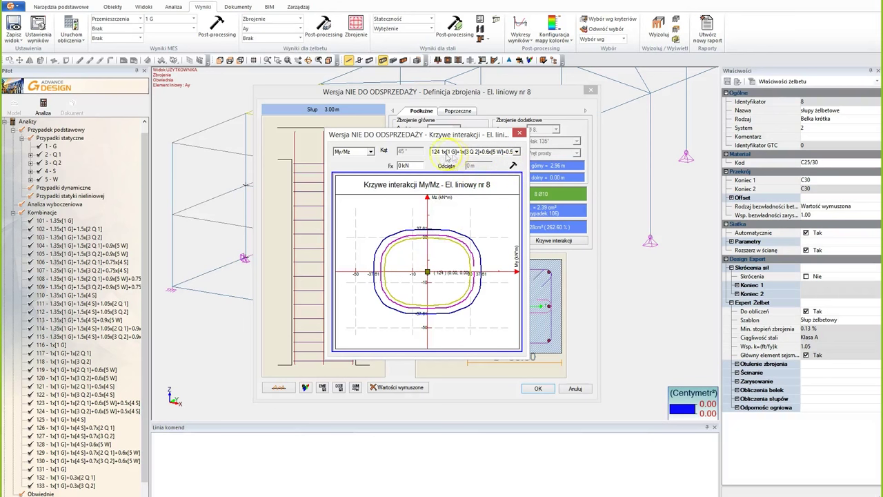
pyautogui.click(519, 133)
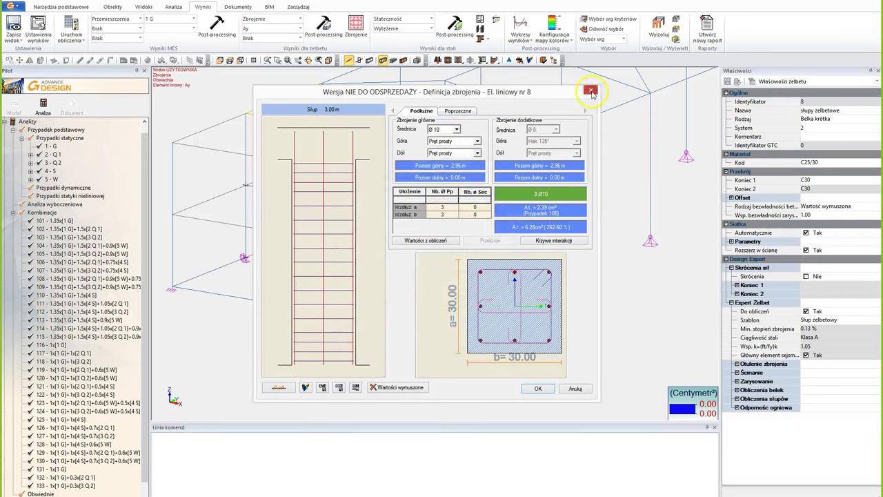
pyautogui.click(591, 92)
# Set the steel results to Stateczność with Wytężenie as the displayed quantity
pyautogui.click(232, 124)
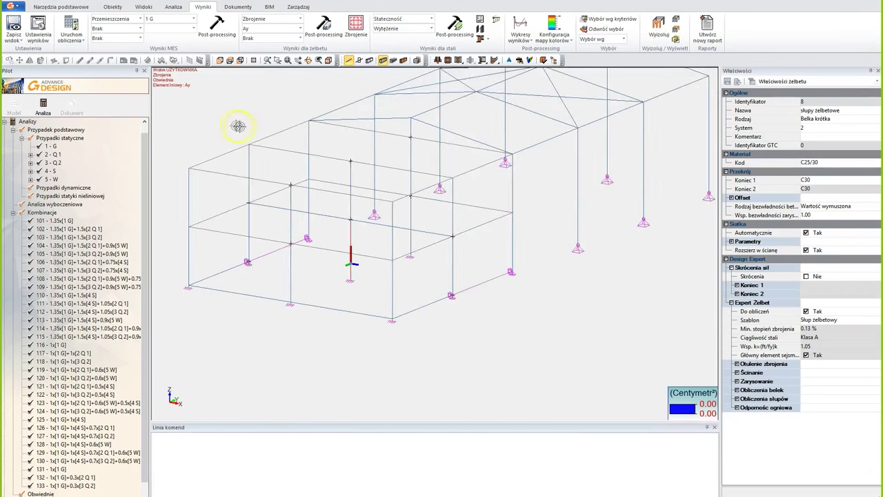
pyautogui.moveTo(399, 162); pyautogui.dragTo(399, 211, button='middle')
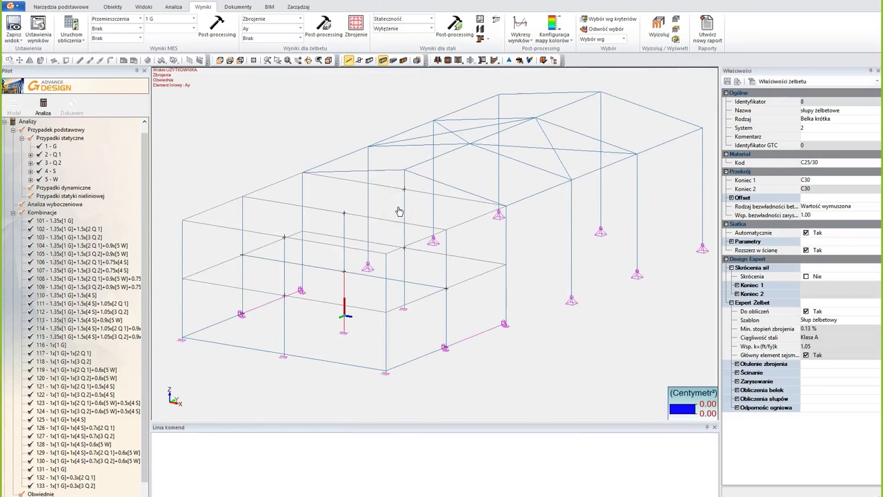
pyautogui.keyDown('shift'); pyautogui.moveTo(429, 198); pyautogui.dragTo(479, 278, button='middle'); pyautogui.keyUp('shift')
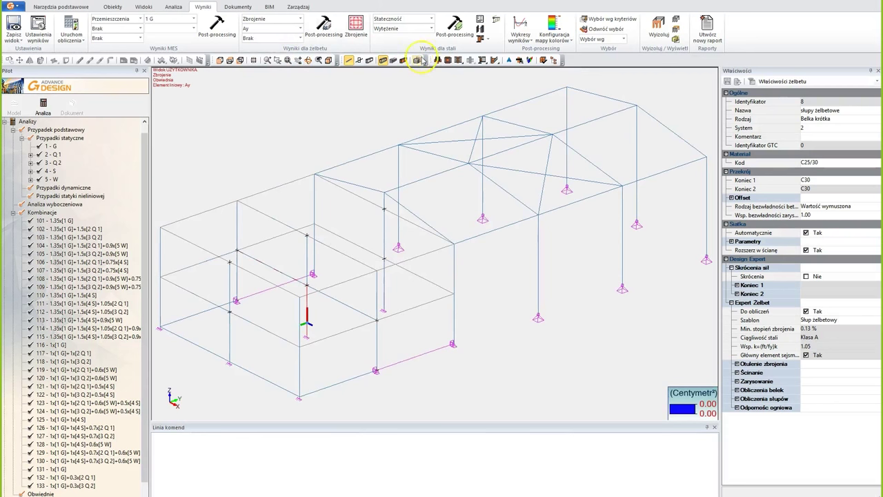
pyautogui.click(432, 19)
pyautogui.scroll(1, 450, 41)
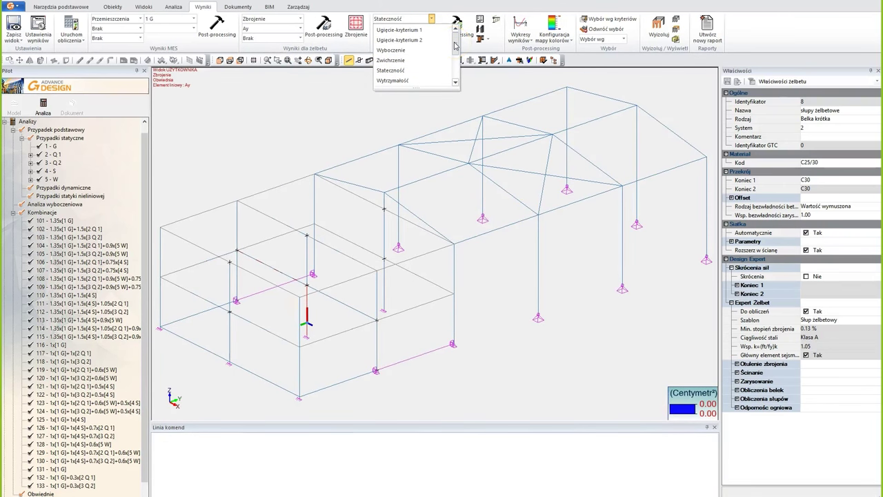
pyautogui.click(434, 69)
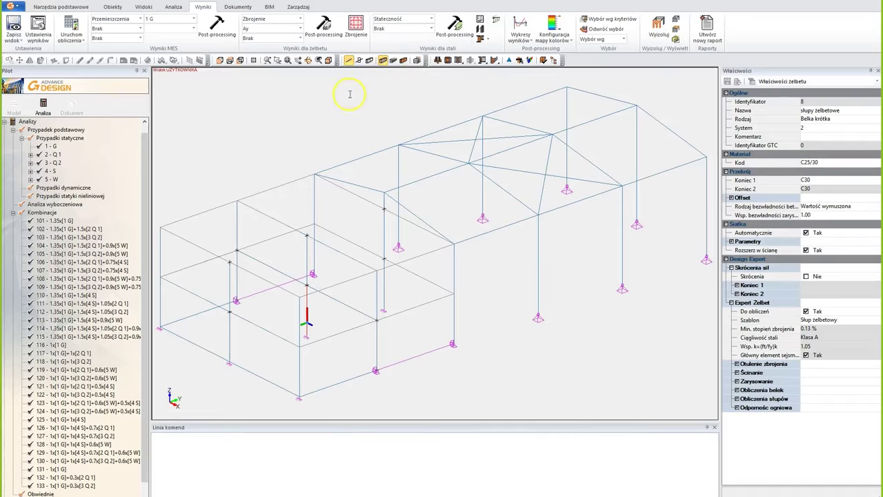
pyautogui.click(431, 29)
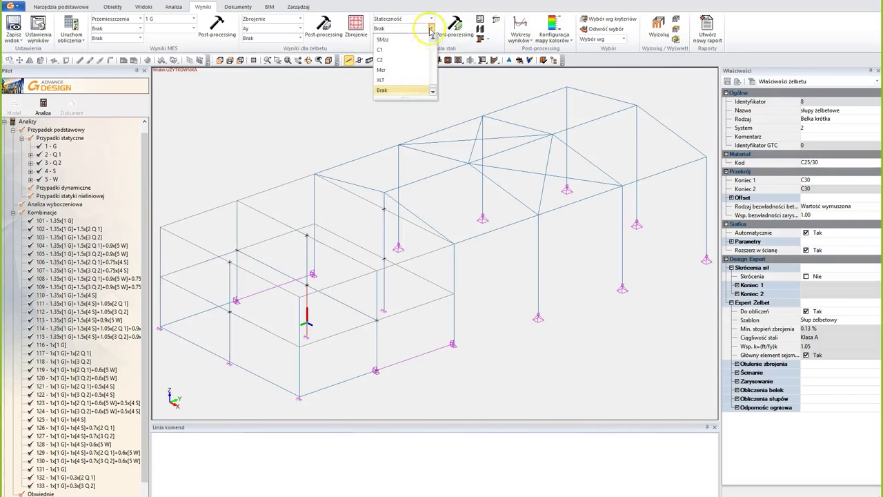
pyautogui.moveTo(432, 87); pyautogui.dragTo(407, 66)
pyautogui.click(391, 80)
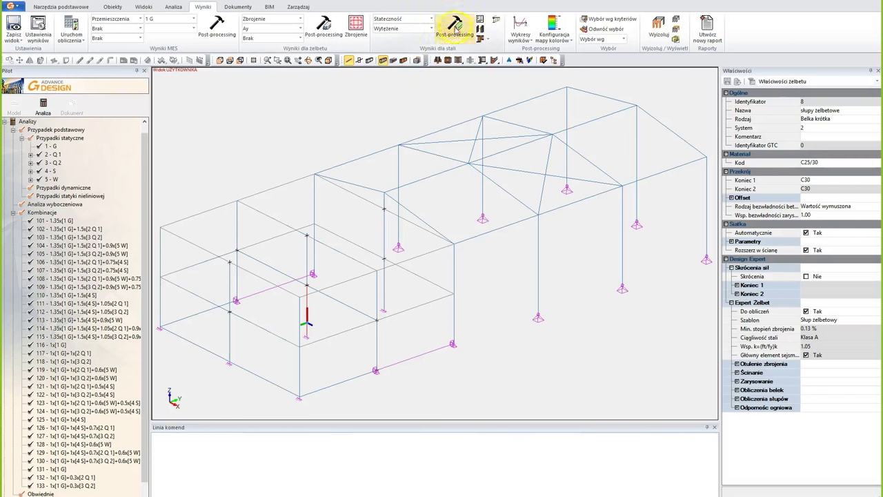
# Clear the concrete column selection and display the steel stability work ratio results on the hall's elements
pyautogui.click(456, 31)
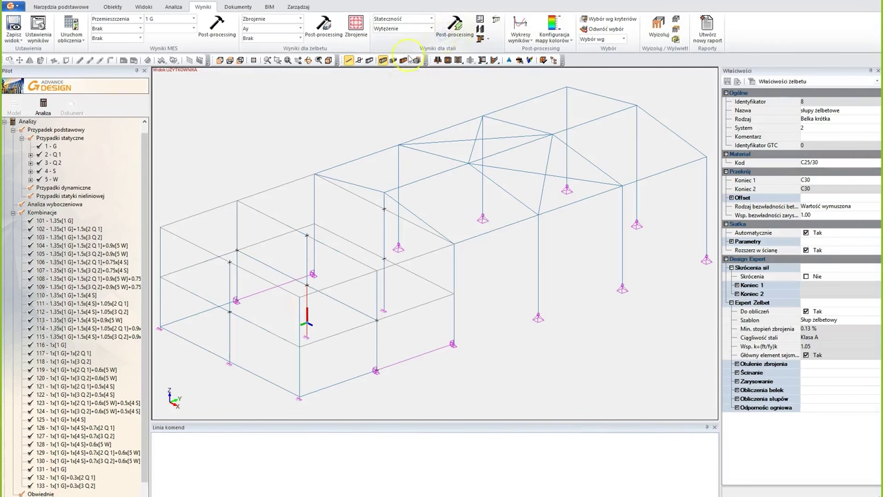
pyautogui.moveTo(322, 153); pyautogui.dragTo(303, 135, button='middle')
pyautogui.click(304, 136)
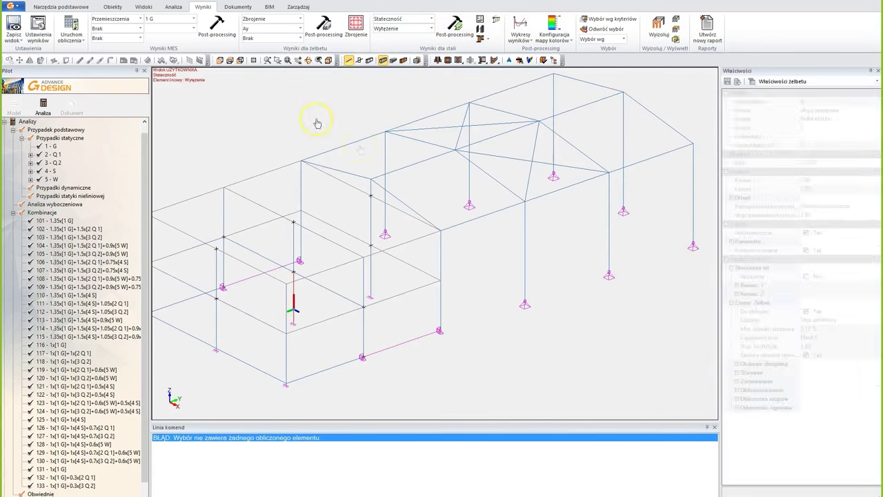
pyautogui.click(455, 31)
pyautogui.moveTo(415, 110); pyautogui.dragTo(402, 165, button='middle')
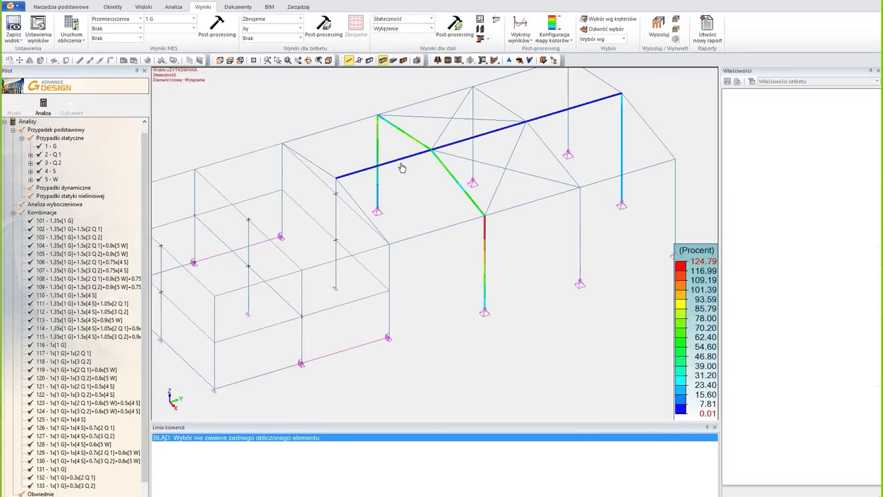
pyautogui.moveTo(440, 198); pyautogui.dragTo(425, 209, button='middle')
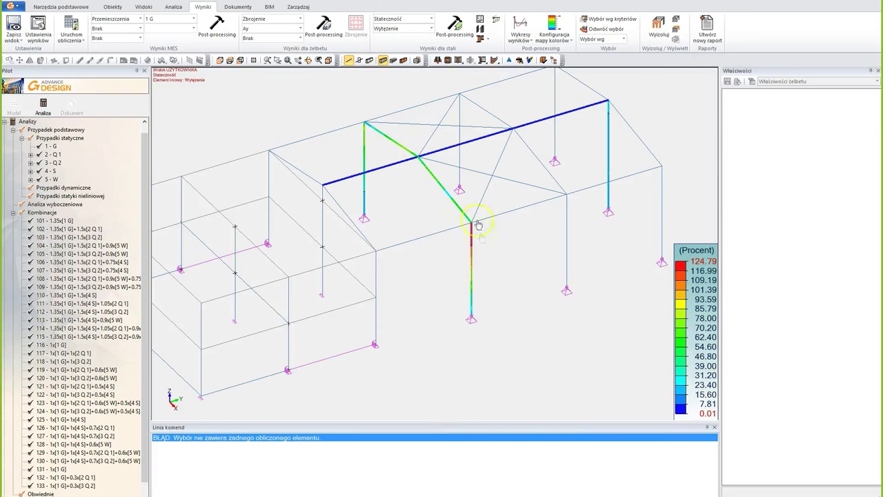
# Open the profile results of the overstressed steel column and review its section, deflection, strength, class and element stability checks
pyautogui.click(472, 257)
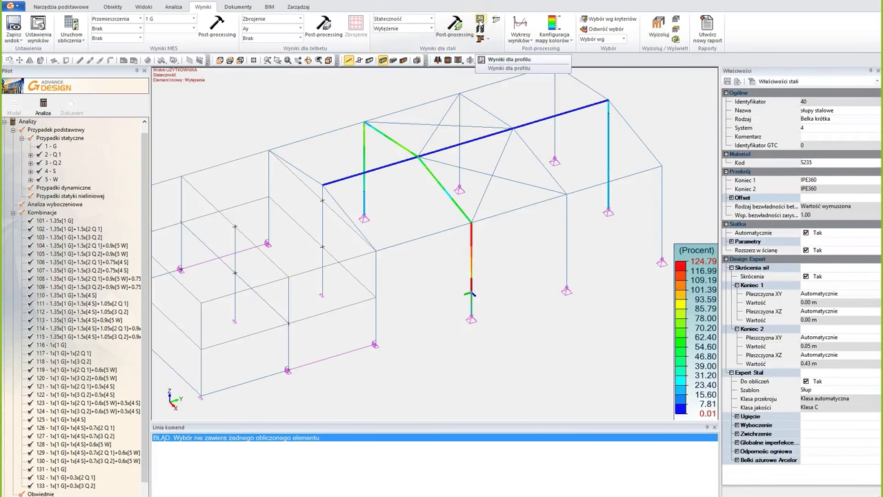
pyautogui.click(480, 20)
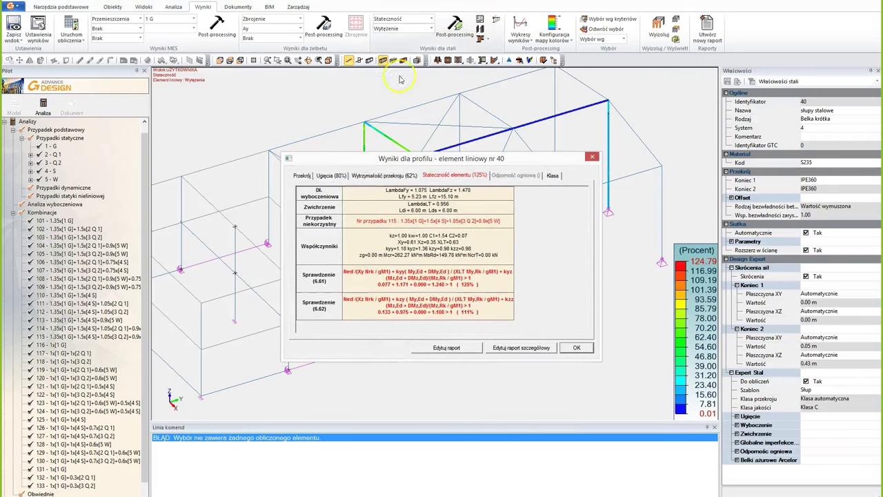
pyautogui.click(309, 177)
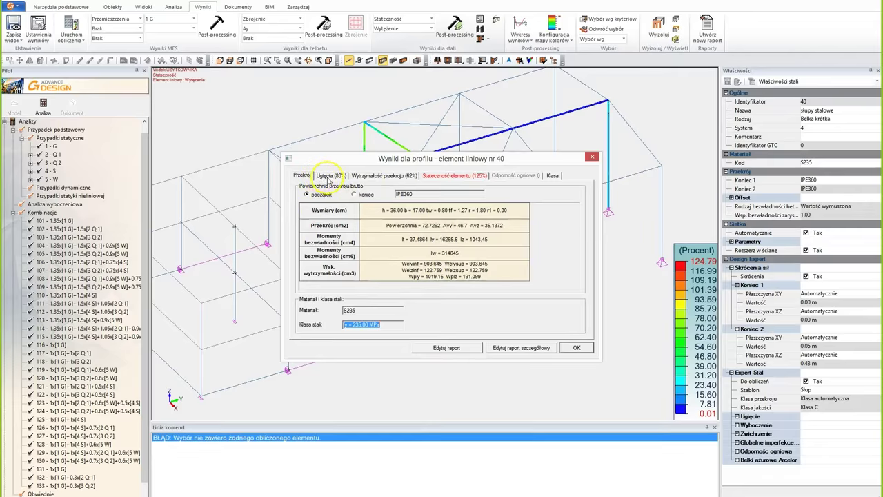
pyautogui.click(326, 178)
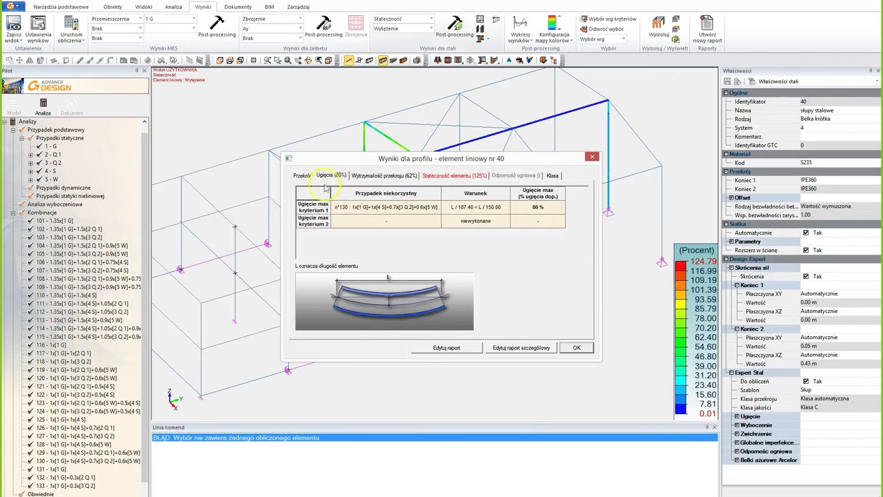
pyautogui.click(389, 177)
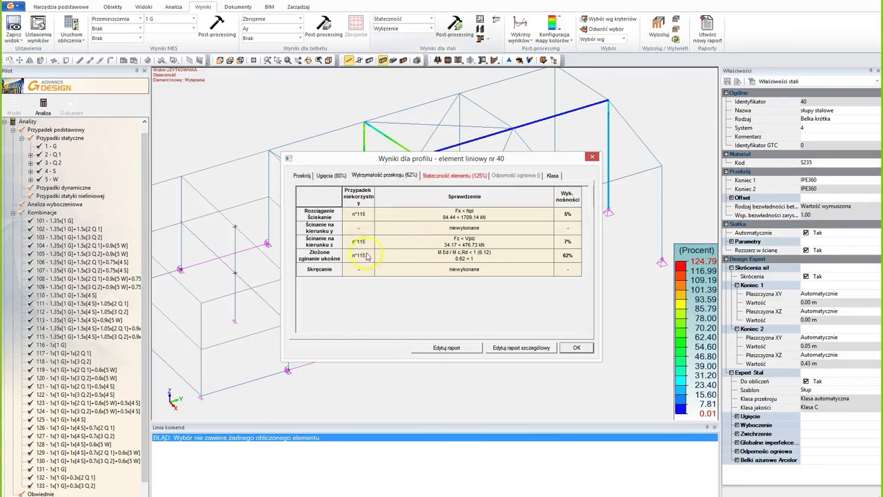
pyautogui.click(452, 177)
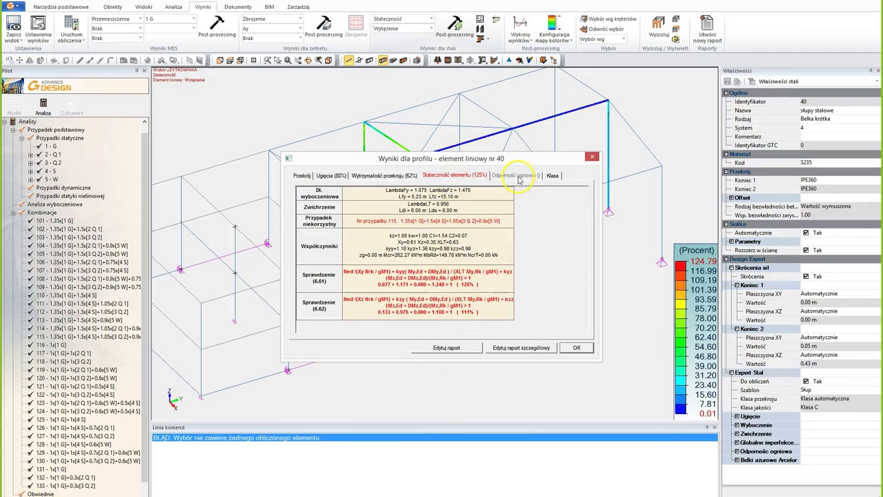
pyautogui.click(553, 176)
pyautogui.click(455, 177)
# Generate the standard profile results report for the steel column, read through it and close the document
pyautogui.click(446, 348)
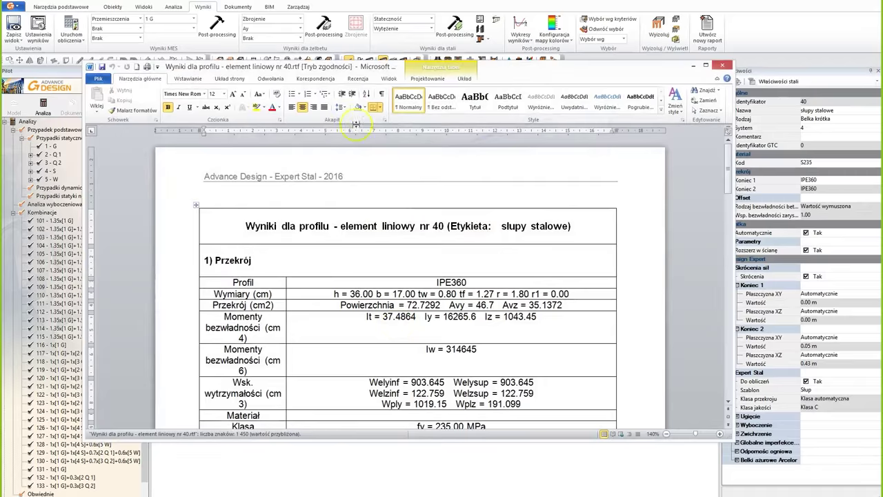
pyautogui.scroll(-9, 459, 240)
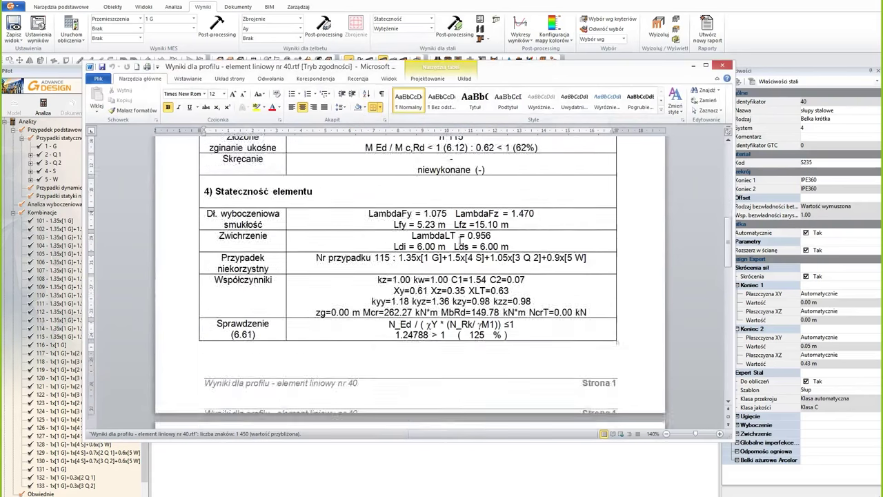
pyautogui.scroll(-12, 459, 239)
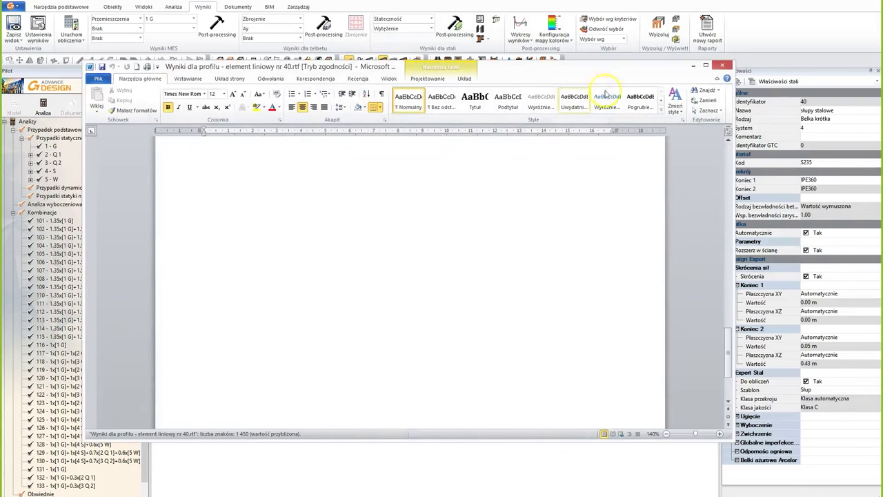
pyautogui.click(722, 66)
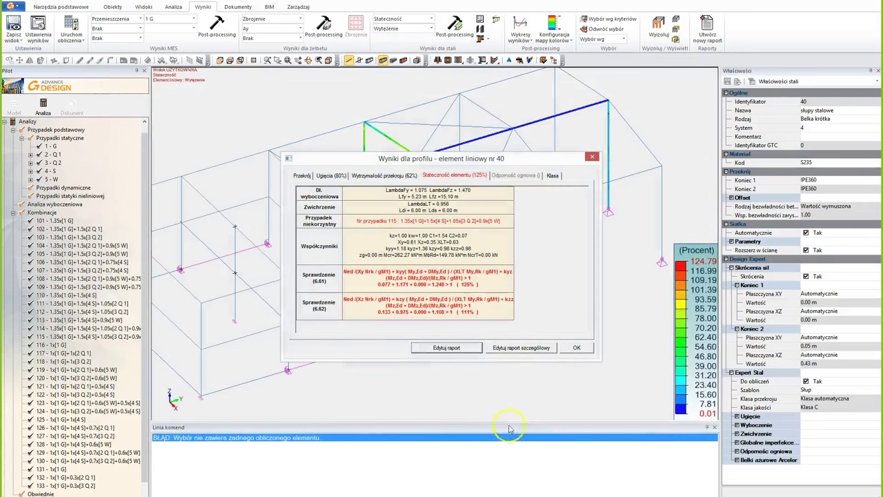
# Generate the detailed verification report for the steel column, review it, and close the report generator and profile results
pyautogui.click(507, 349)
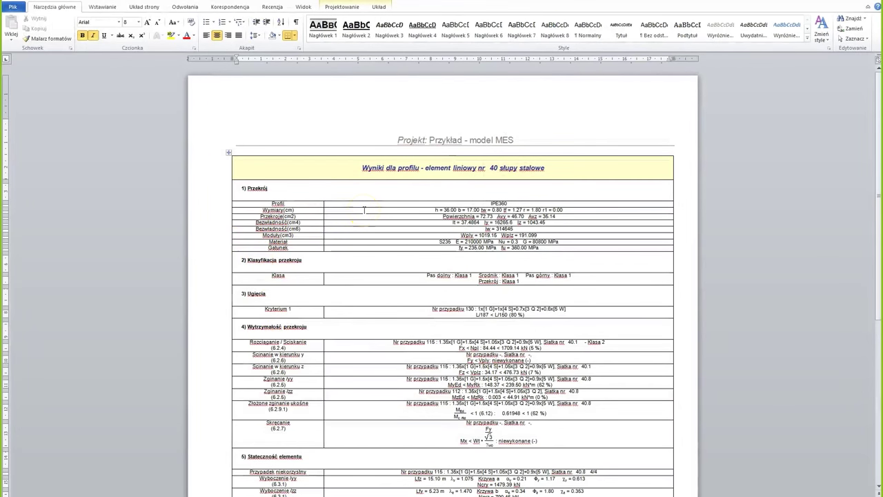
pyautogui.scroll(-5, 364, 207)
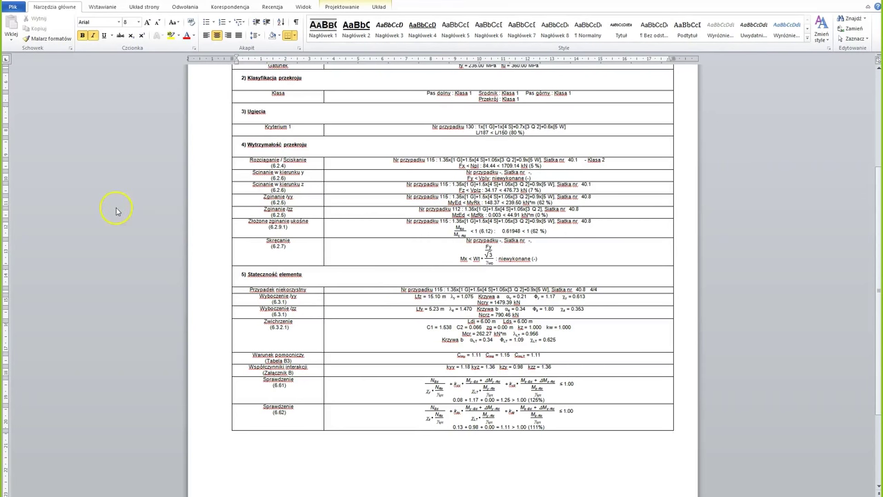
pyautogui.click(868, 4)
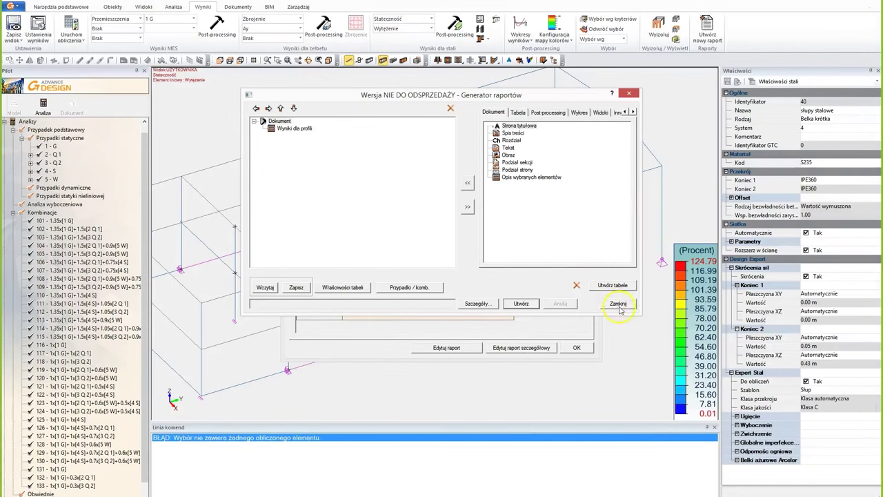
pyautogui.click(618, 304)
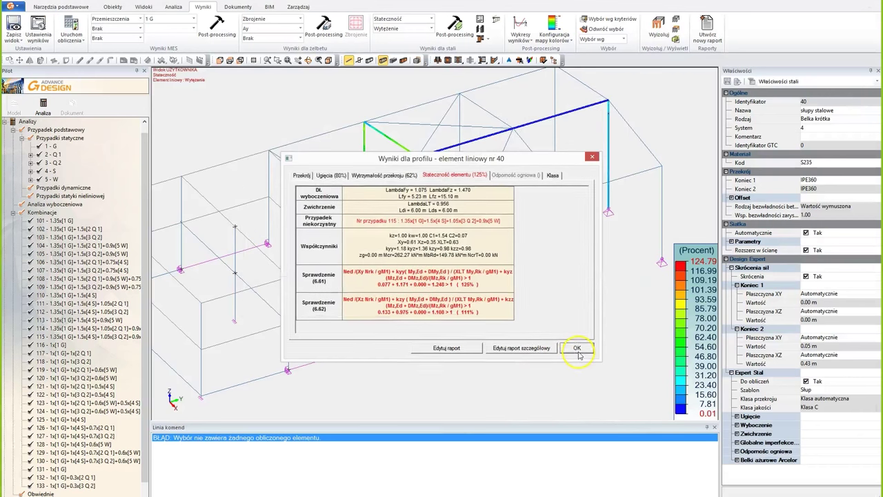
pyautogui.click(576, 349)
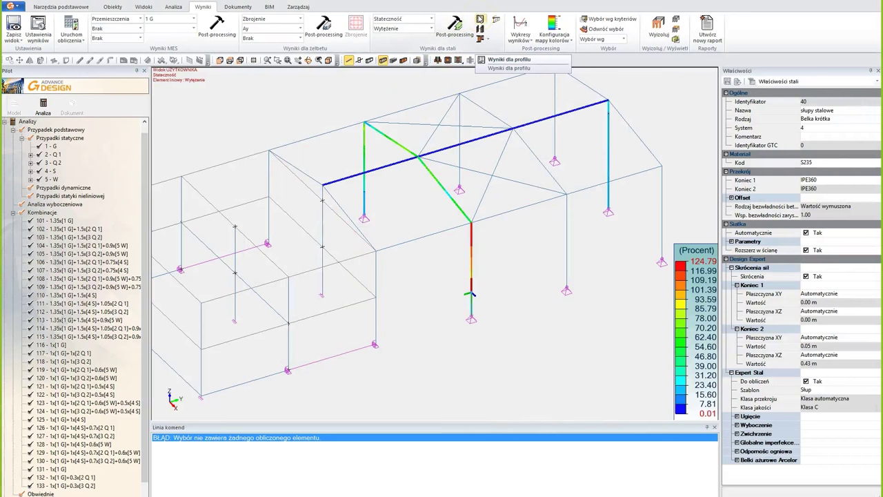
# Review the suggested profile for the selected steel column, close the suggestions without accepting, and clear the selection
pyautogui.click(480, 33)
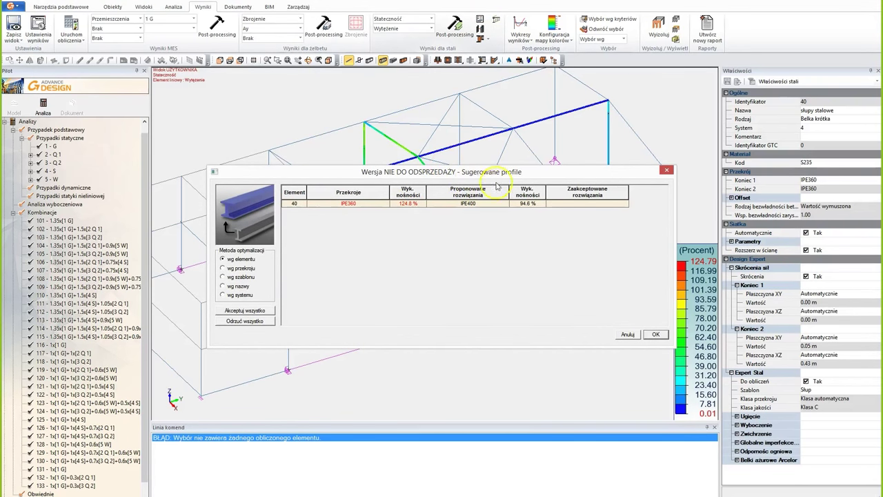
pyautogui.moveTo(497, 172); pyautogui.dragTo(472, 252)
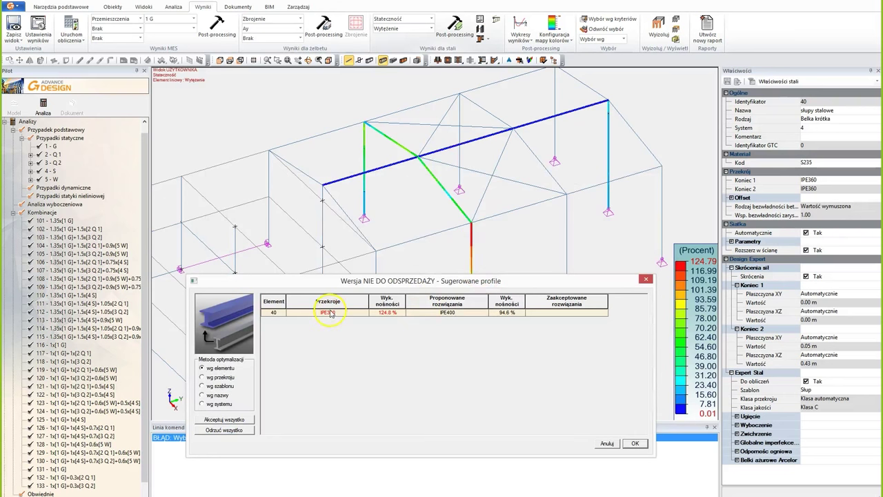
pyautogui.click(382, 320)
pyautogui.click(449, 321)
pyautogui.click(513, 332)
pyautogui.click(646, 278)
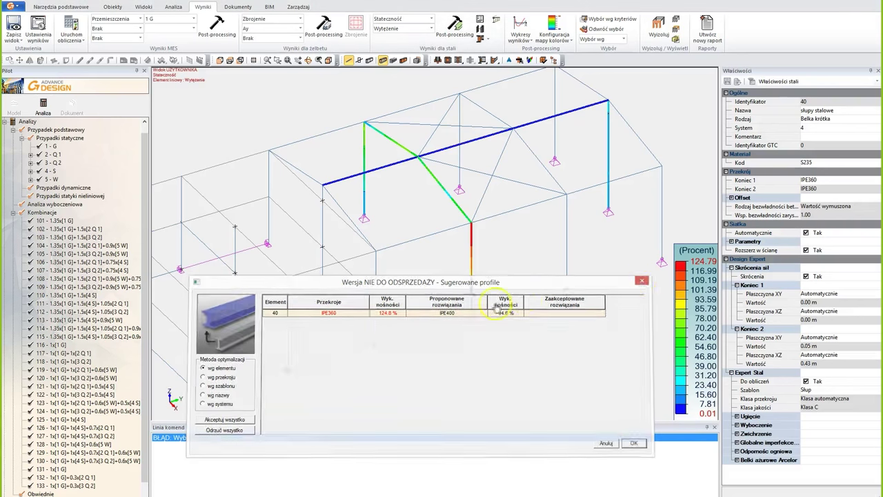
pyautogui.click(512, 299)
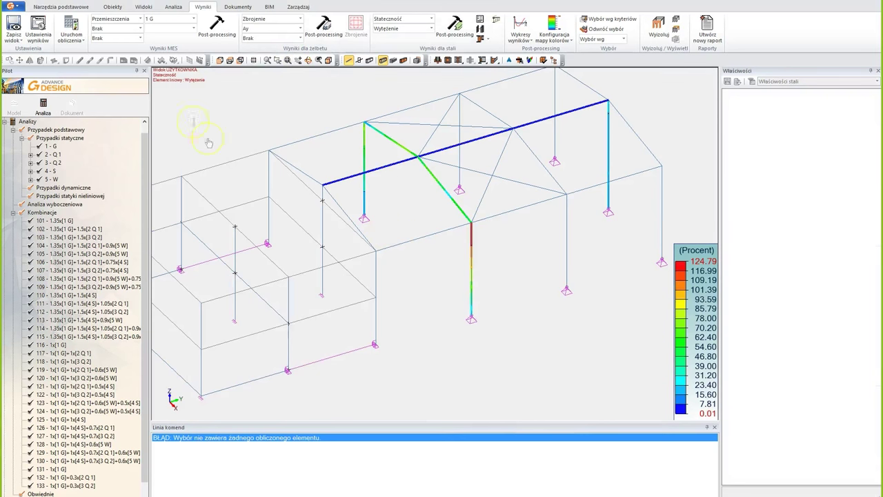
# Check the suggested profiles for all calculated steel elements and cancel without accepting any
pyautogui.click(481, 30)
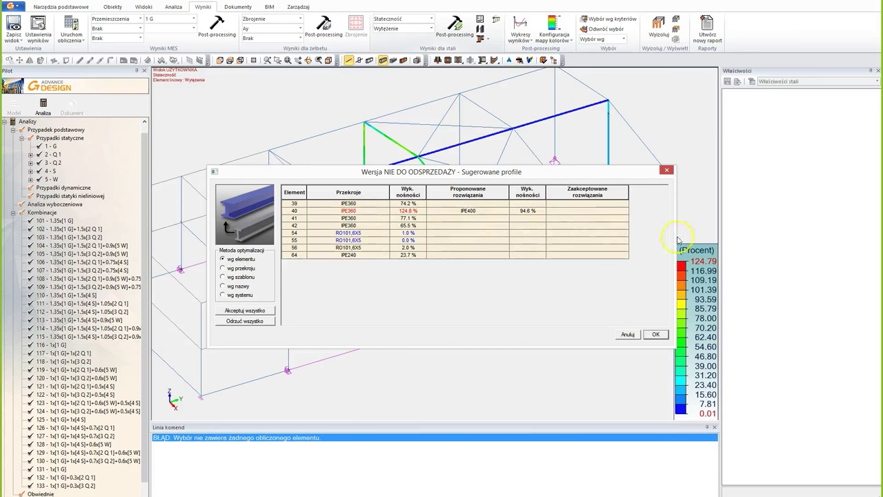
pyautogui.click(628, 336)
pyautogui.keyDown('shift'); pyautogui.moveTo(479, 299); pyautogui.dragTo(517, 296, button='middle'); pyautogui.keyUp('shift')
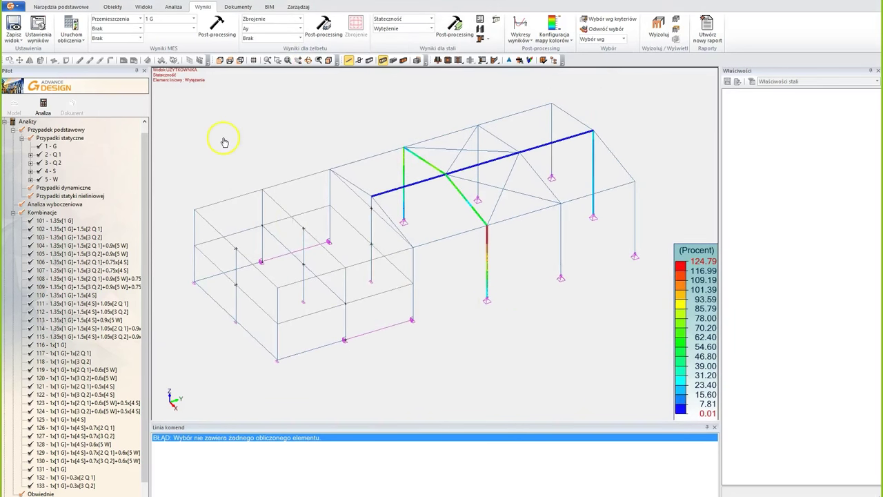
# Start a new report and remove the existing Wyniki dla profili entry from its contents
pyautogui.click(250, 9)
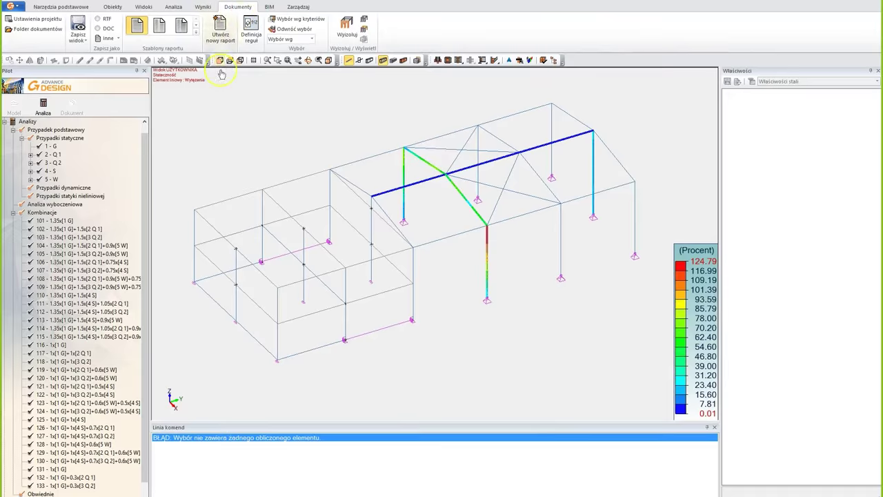
pyautogui.moveTo(325, 197); pyautogui.dragTo(189, 152, button='middle')
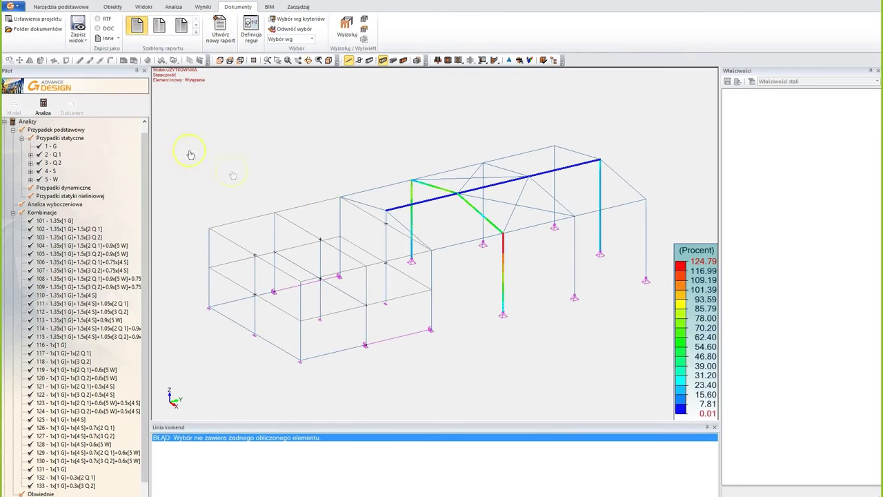
pyautogui.click(307, 147)
pyautogui.click(220, 35)
pyautogui.click(264, 130)
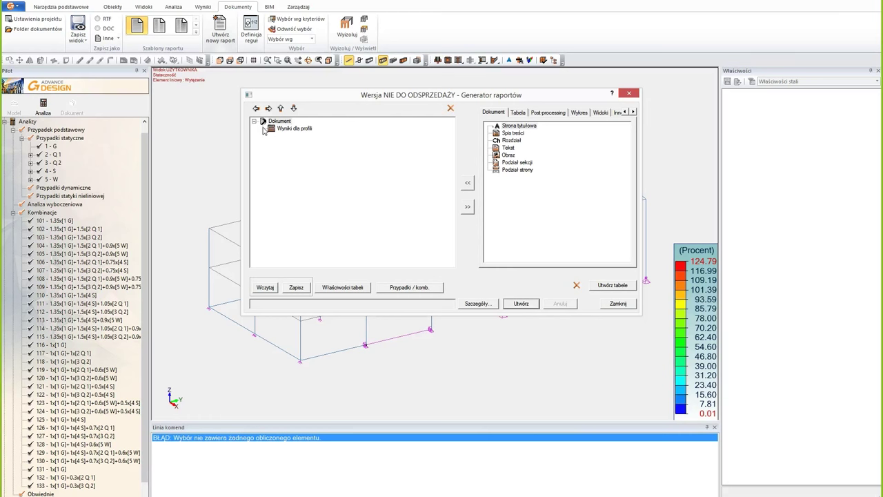
pyautogui.click(293, 128)
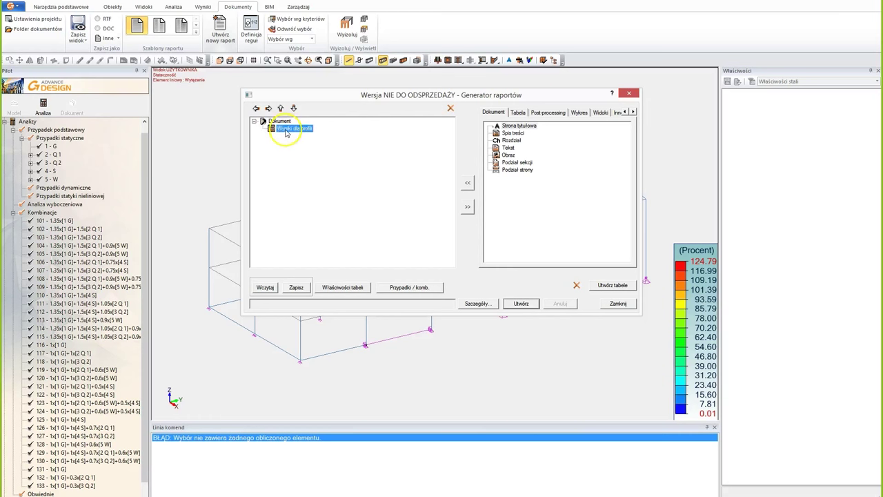
pyautogui.press('Delete')
# Add the Wyniki dla profili table from the steel element design results to the report
pyautogui.click(519, 114)
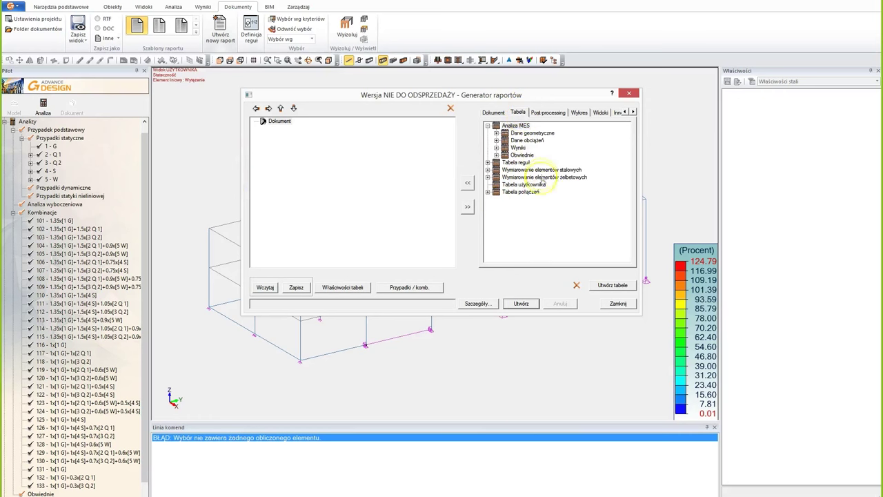
pyautogui.click(488, 170)
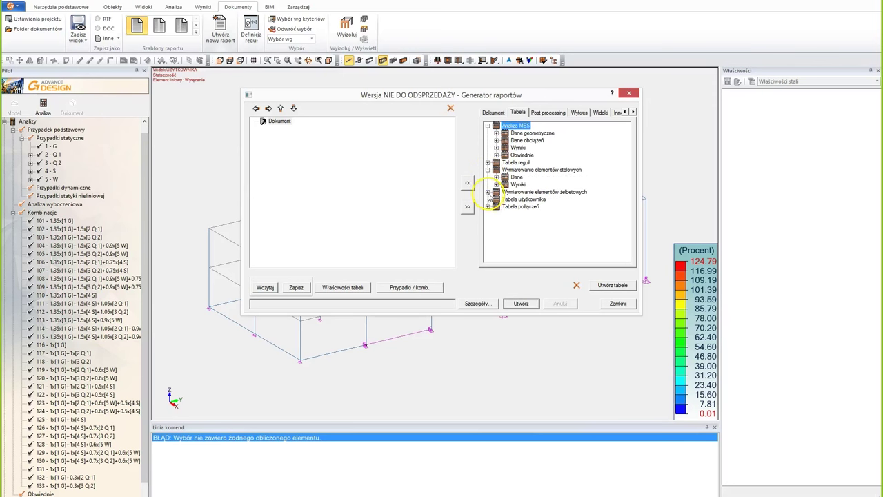
pyautogui.click(488, 193)
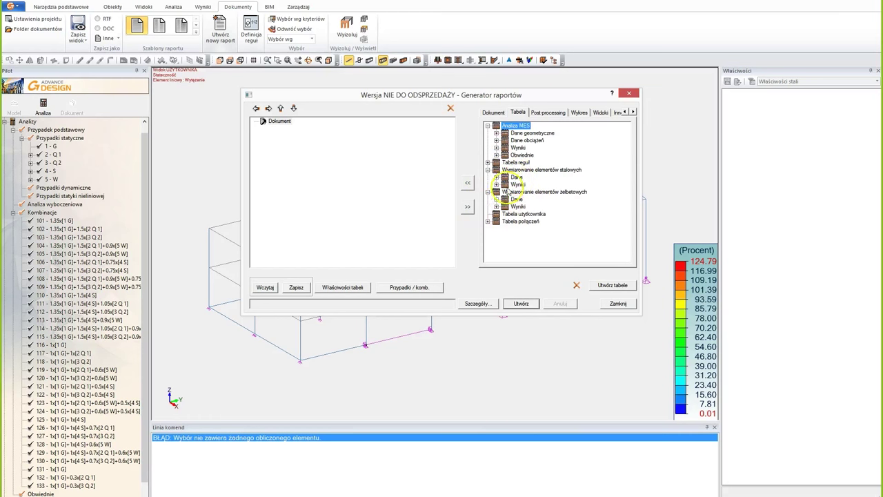
pyautogui.click(496, 185)
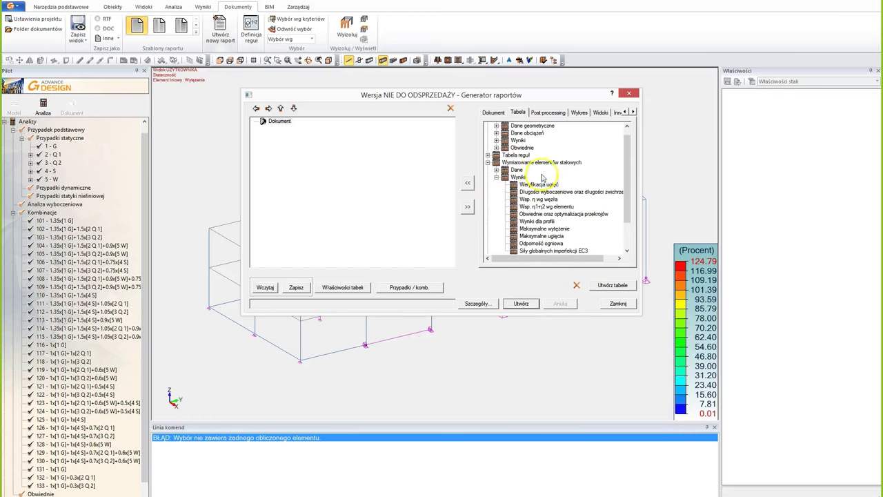
pyautogui.moveTo(627, 167); pyautogui.dragTo(627, 187)
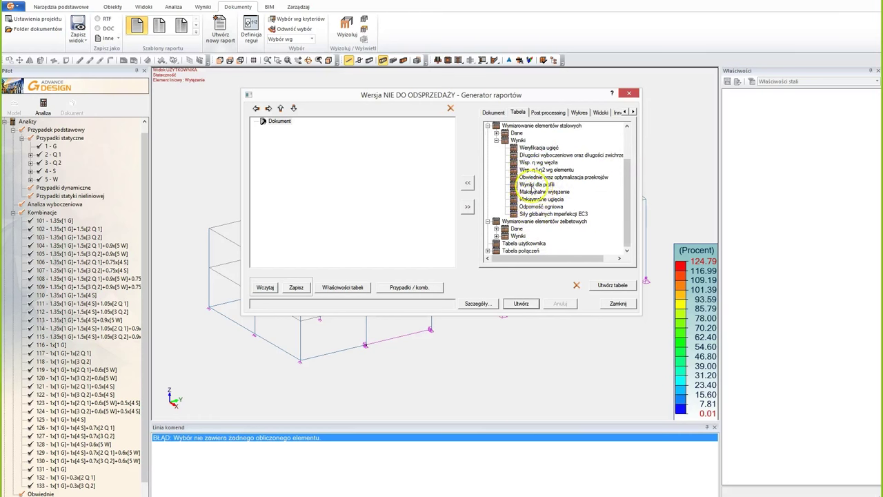
pyautogui.click(536, 184)
pyautogui.click(468, 184)
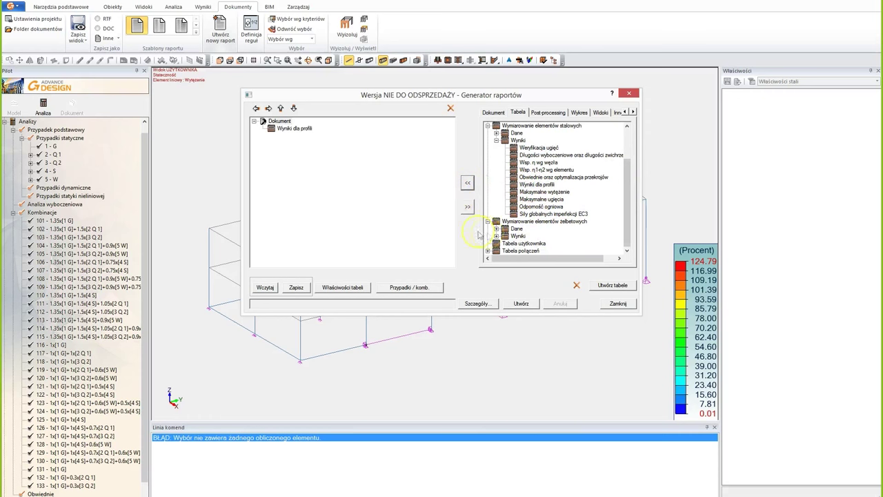
# Add the Maksymalne wytężenie and Maksymalne ugięcia steel result tables to the report
pyautogui.click(529, 192)
pyautogui.click(468, 182)
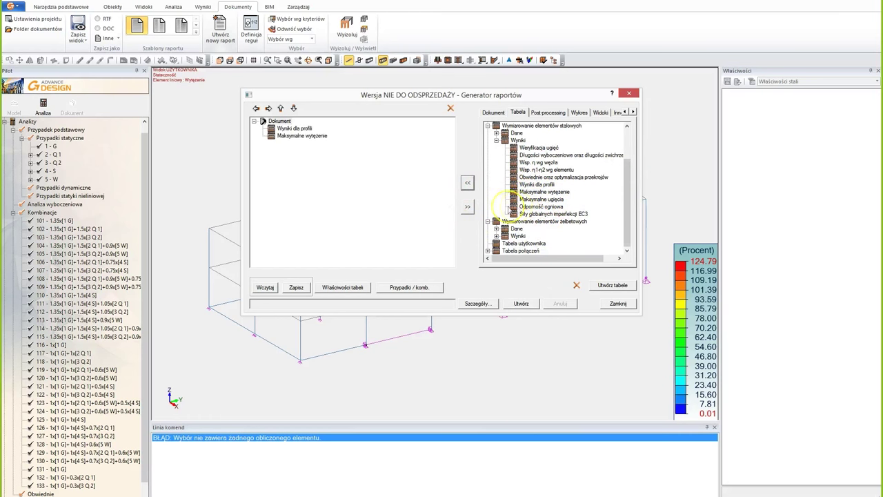
pyautogui.click(542, 198)
pyautogui.click(468, 183)
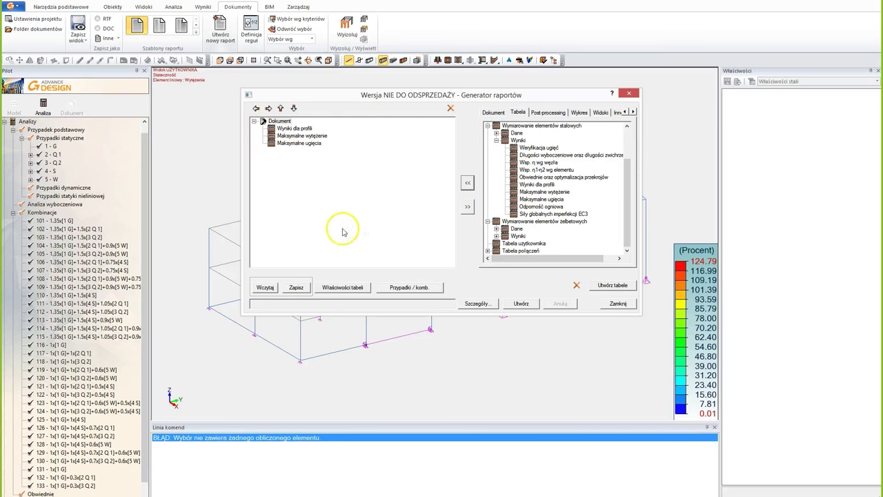
# Generate the report and look through the detailed verification results of the steel elements
pyautogui.click(521, 304)
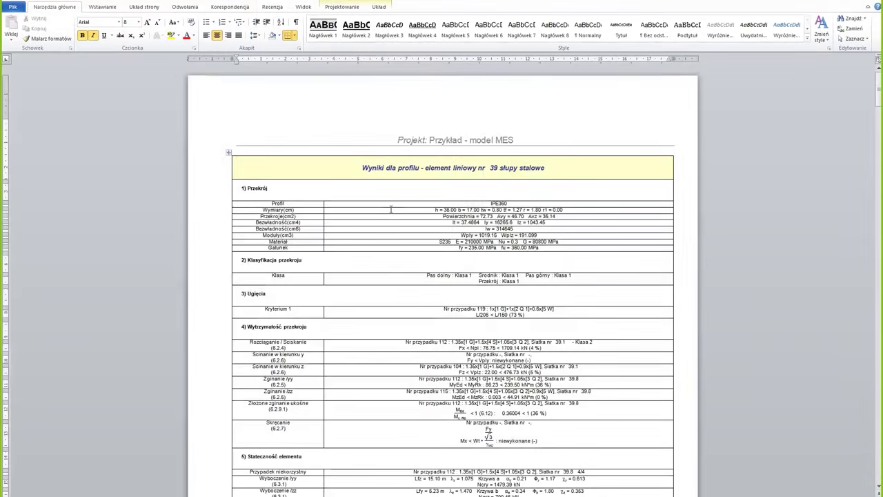
pyautogui.scroll(-9, 391, 209)
pyautogui.scroll(-10, 390, 209)
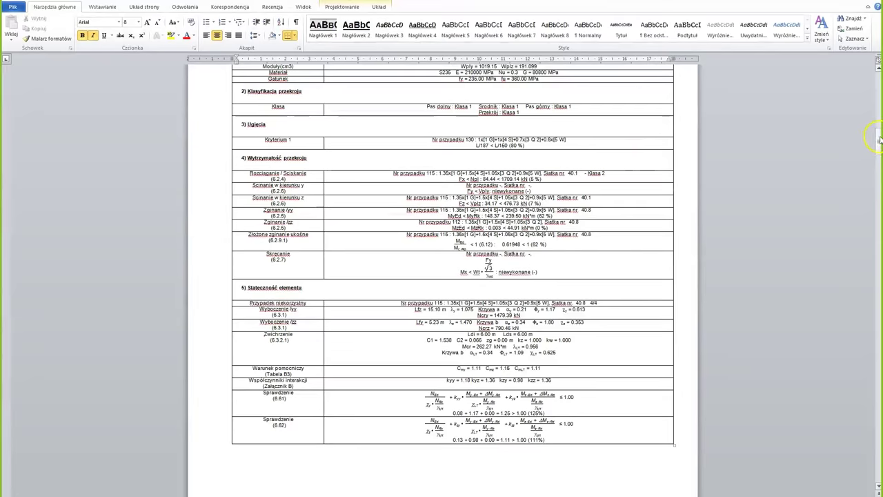
# Look through the rest of the steel report and remove the steel result tables from the report contents
pyautogui.moveTo(878, 136); pyautogui.dragTo(844, 431)
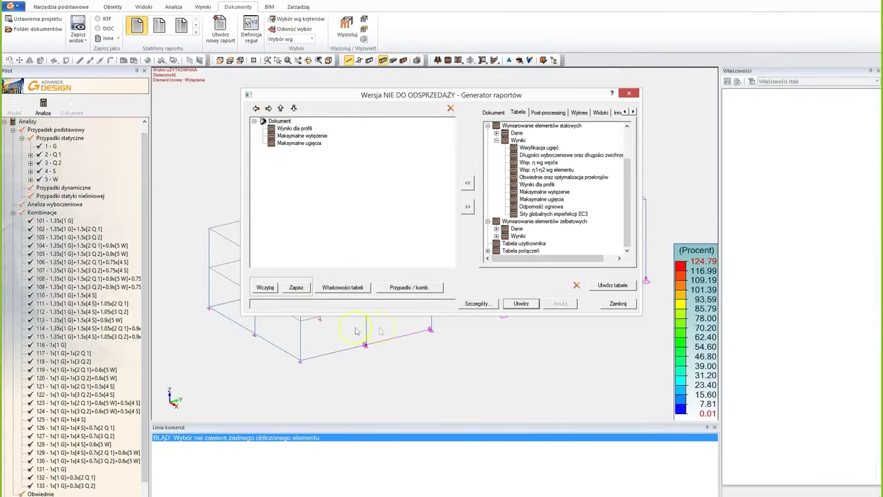
pyautogui.click(295, 128)
pyautogui.click(467, 207)
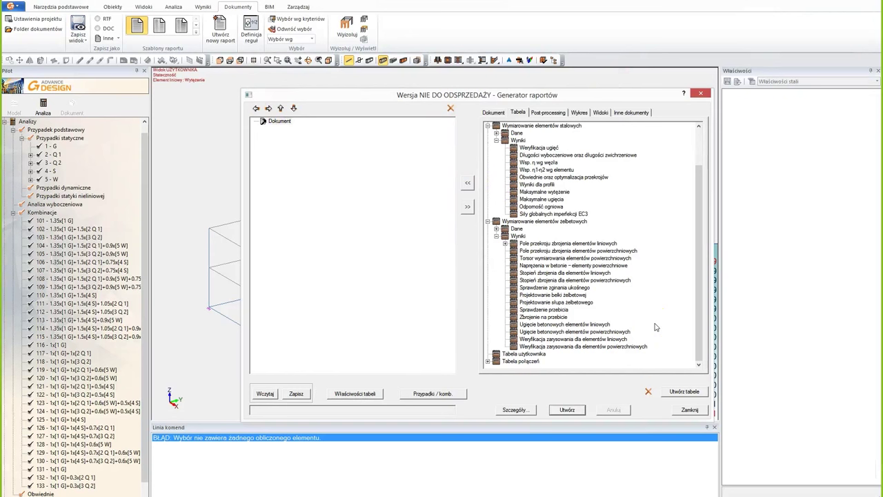
# Add the concrete result tables Projektowanie belki żelbetowej, Projektowanie słupa żelbetowego and Ugięcie betonowych elementów liniowych to the report
pyautogui.click(541, 274)
pyautogui.click(525, 296)
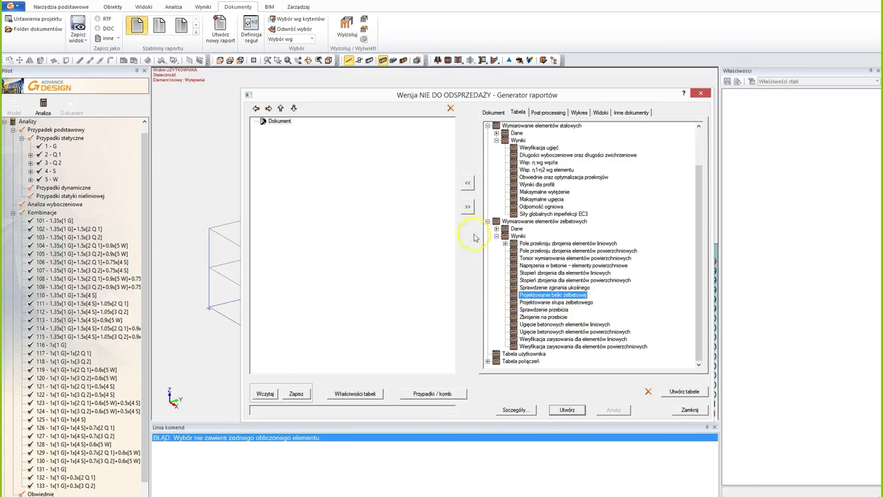
pyautogui.click(468, 182)
pyautogui.click(552, 302)
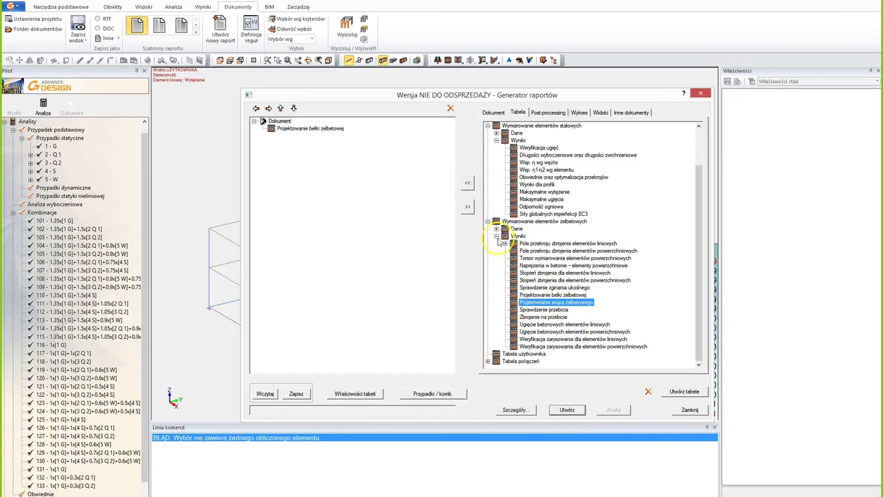
pyautogui.click(467, 182)
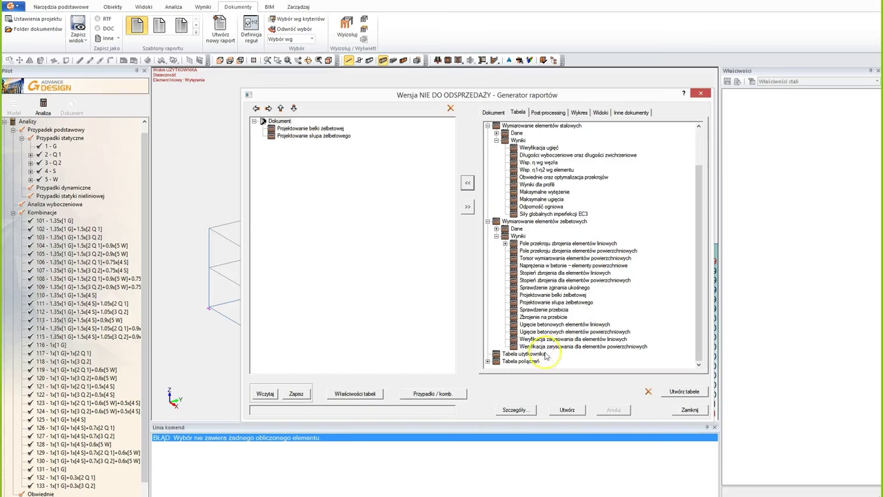
pyautogui.click(512, 324)
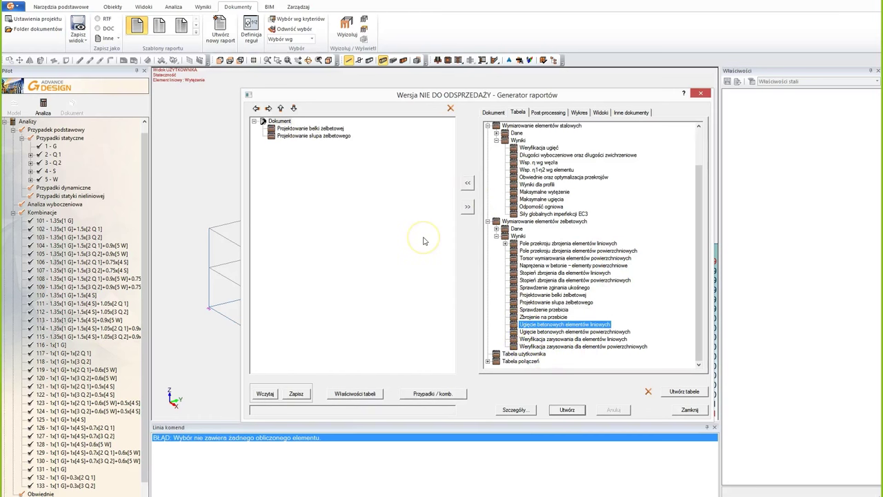
pyautogui.click(467, 206)
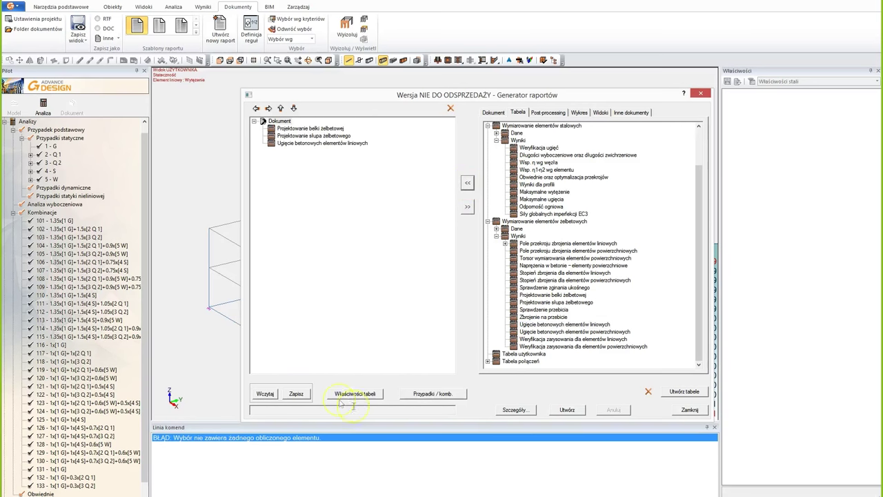
# Generate the concrete report, look through the beam and column design and the deflection table, and close the document
pyautogui.click(565, 410)
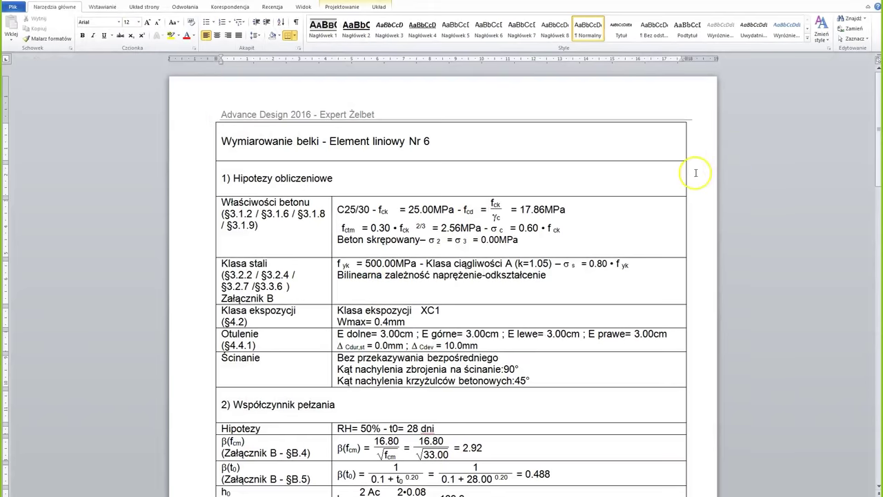
pyautogui.keyDown('ctrl'); pyautogui.scroll(-1, 694, 177); pyautogui.keyUp('ctrl')
pyautogui.keyDown('ctrl'); pyautogui.scroll(-1, 694, 176); pyautogui.keyUp('ctrl')
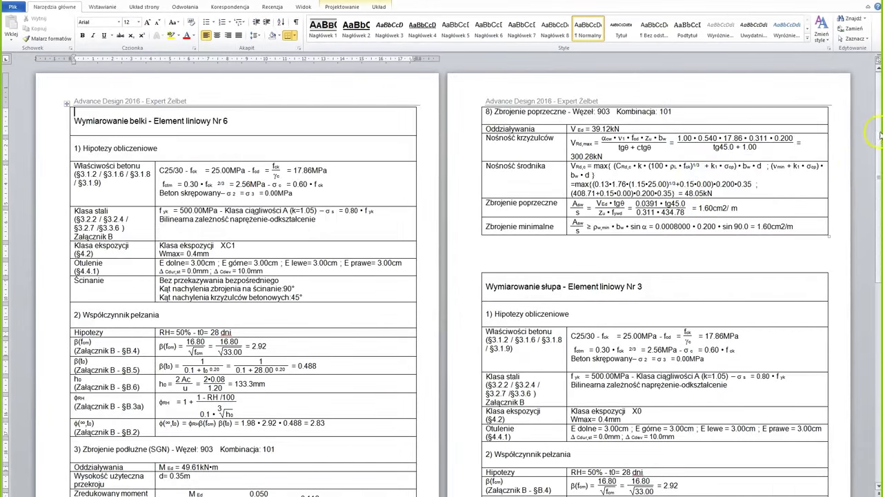
pyautogui.scroll(-15, 783, 244)
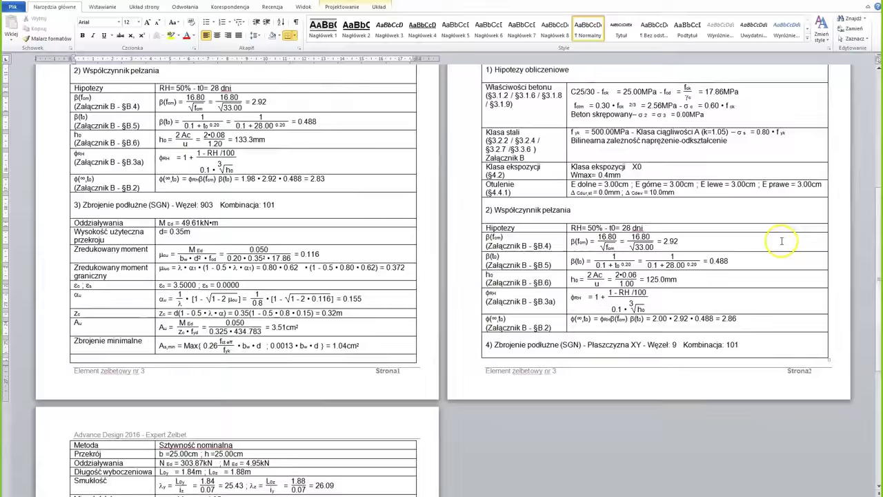
pyautogui.scroll(-5, 783, 245)
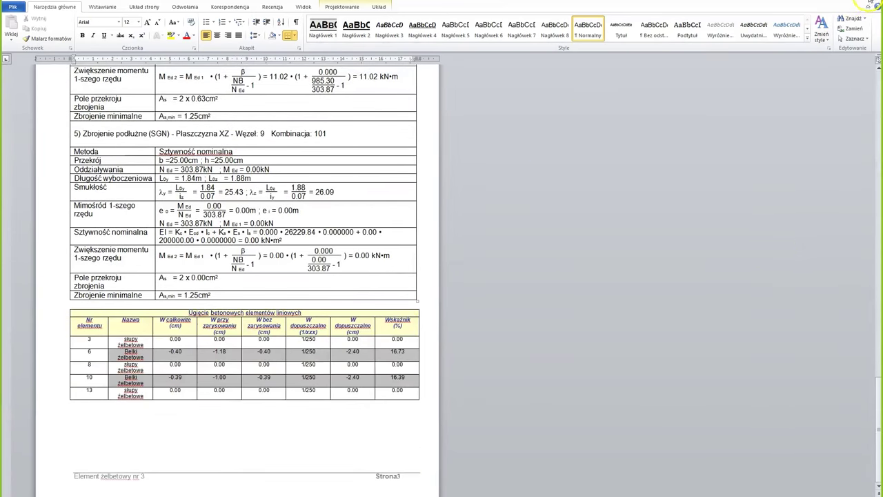
pyautogui.click(872, 5)
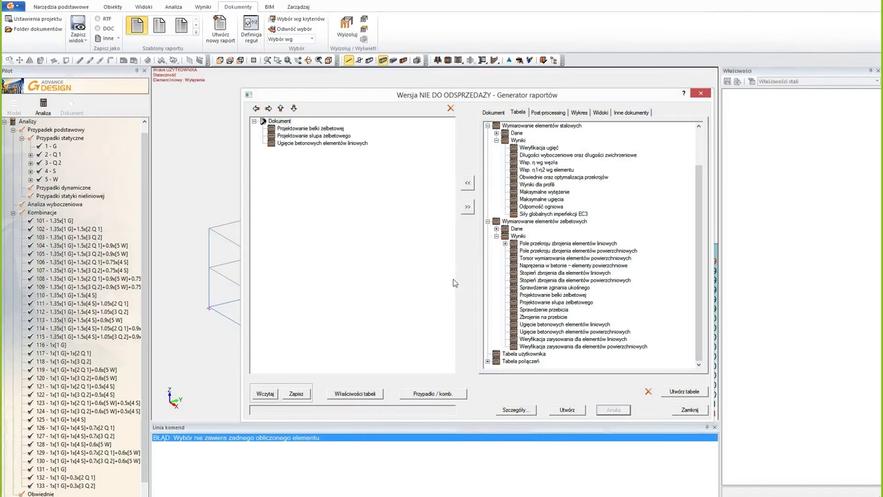
# Check the report's properties with the available output file formats, keep DOCX, and close the report generator
pyautogui.click(345, 395)
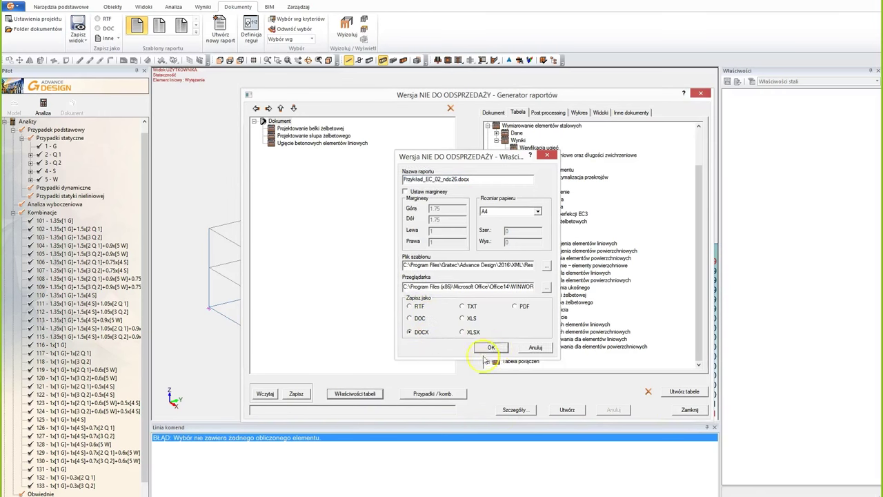
pyautogui.click(490, 347)
pyautogui.click(691, 411)
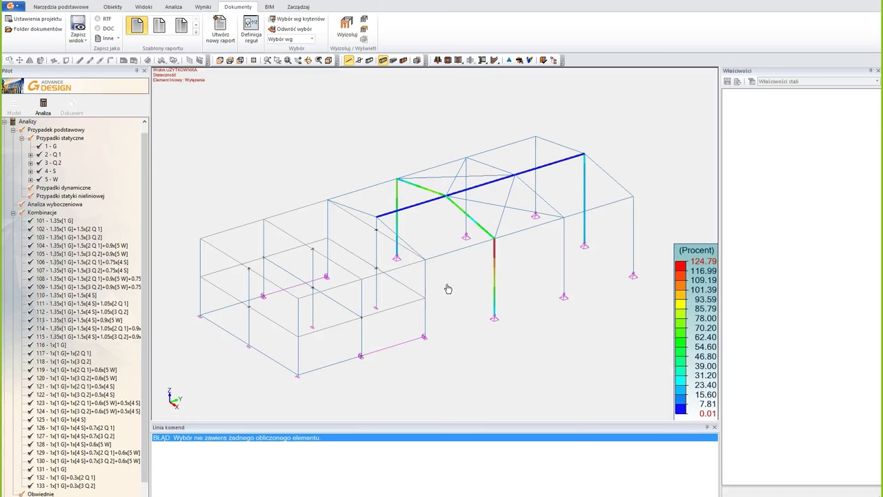
# Return to the model and examine the concrete calculation assumptions for the standard, beams and columns, including column buckling
pyautogui.click(14, 106)
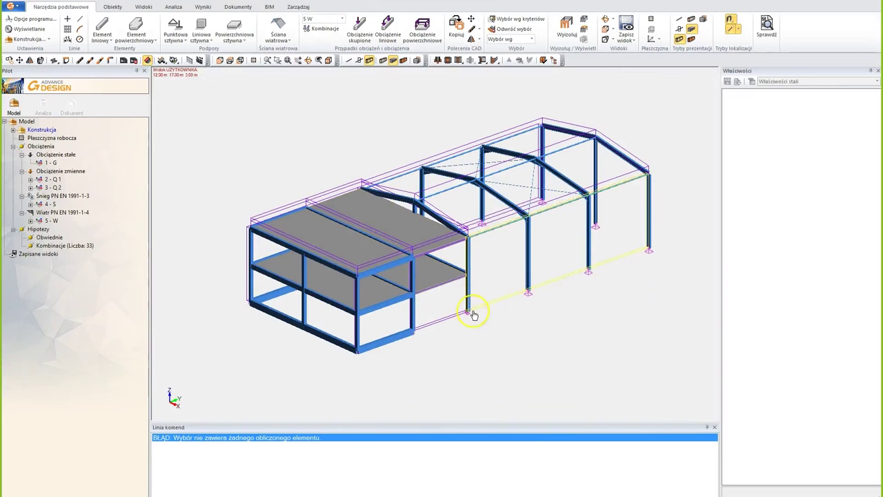
pyautogui.keyDown('shift'); pyautogui.moveTo(473, 311); pyautogui.dragTo(458, 315, button='middle'); pyautogui.keyUp('shift')
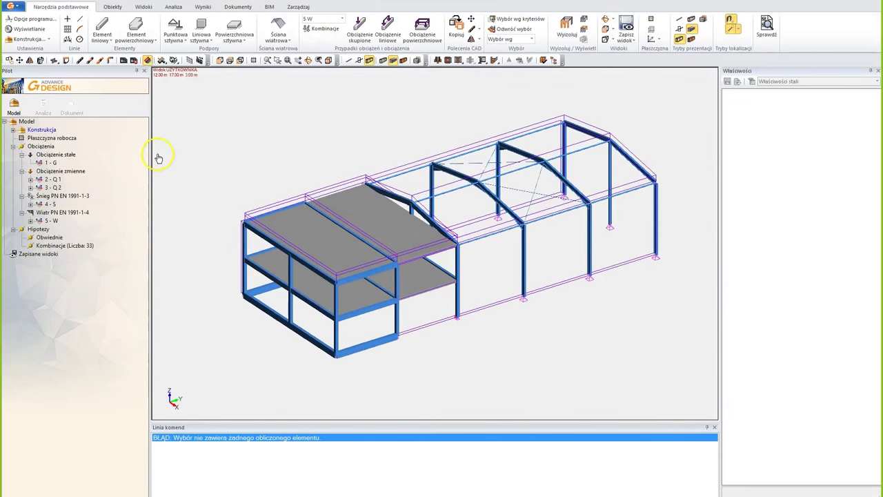
pyautogui.click(174, 7)
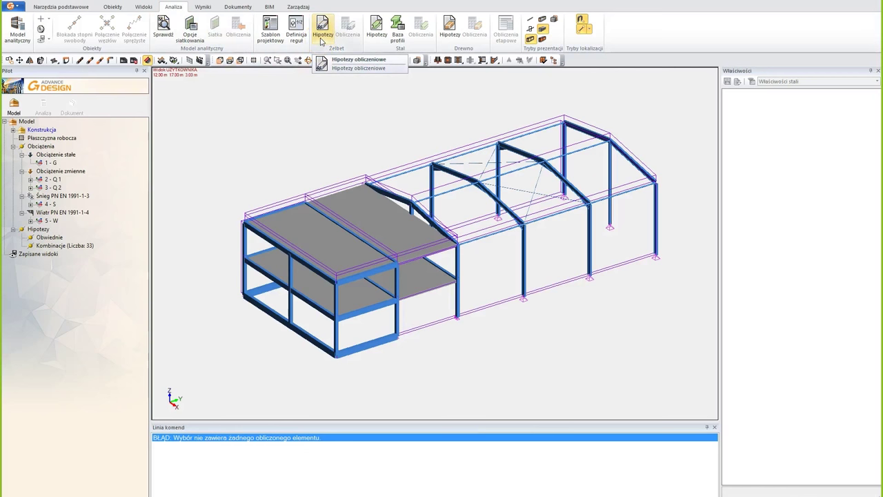
pyautogui.click(322, 36)
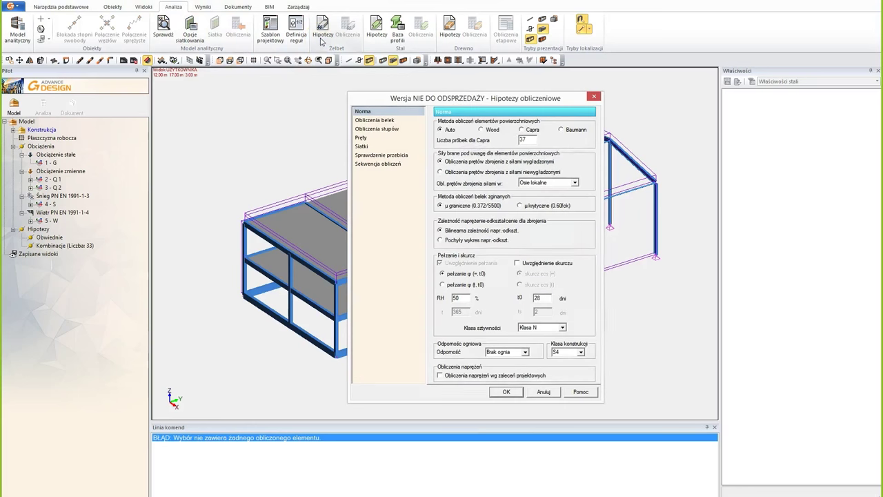
pyautogui.moveTo(560, 98); pyautogui.dragTo(533, 80)
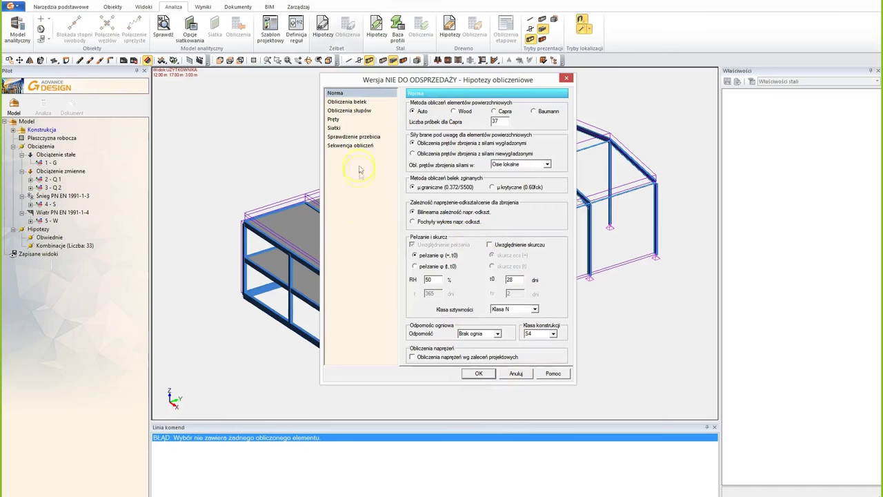
pyautogui.click(358, 103)
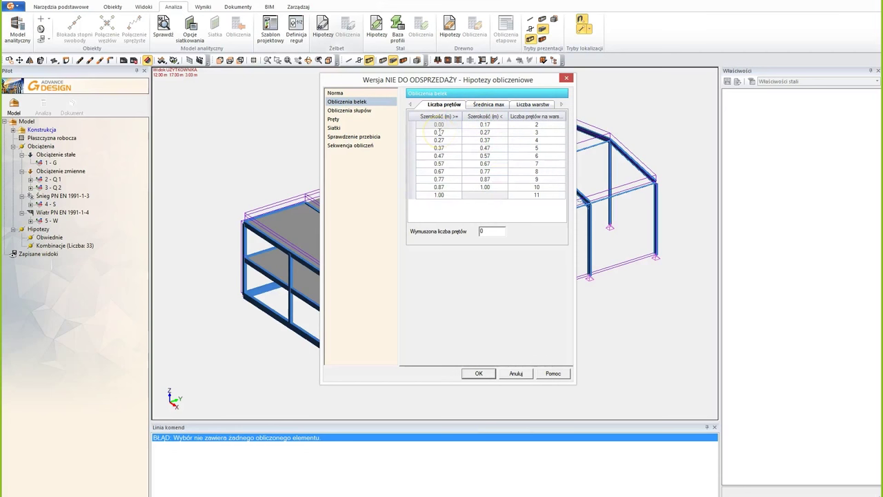
pyautogui.click(363, 112)
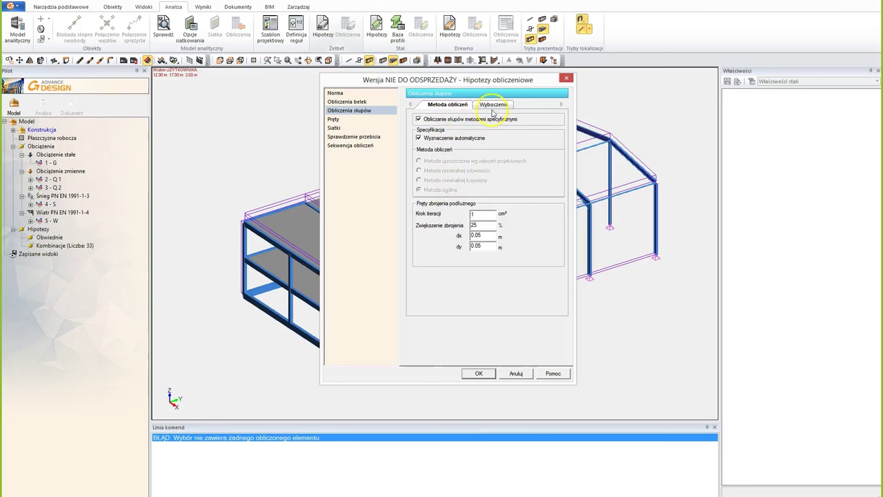
pyautogui.click(494, 109)
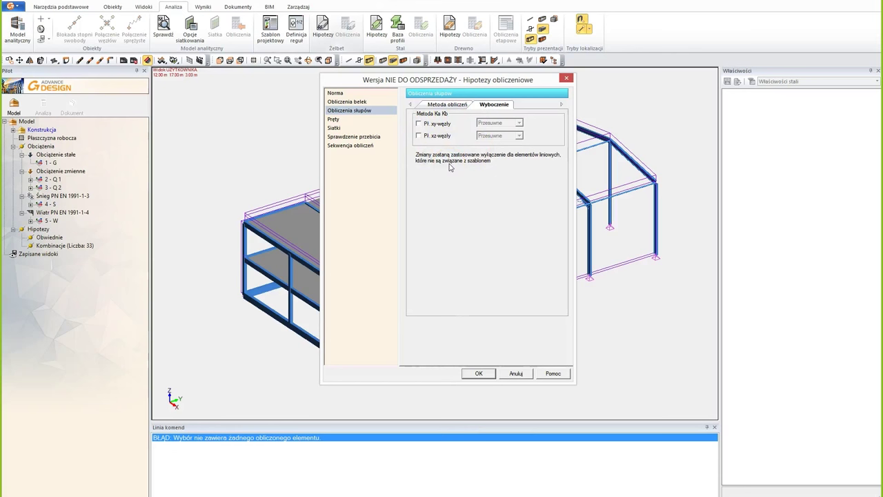
# Examine the concrete assumptions for bars, meshes, punching verification and calculation sequence, and accept them
pyautogui.click(335, 120)
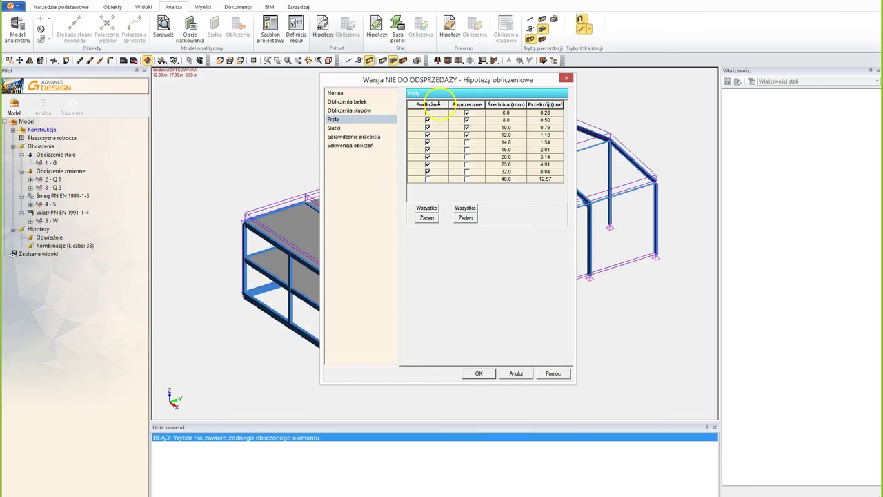
pyautogui.click(333, 128)
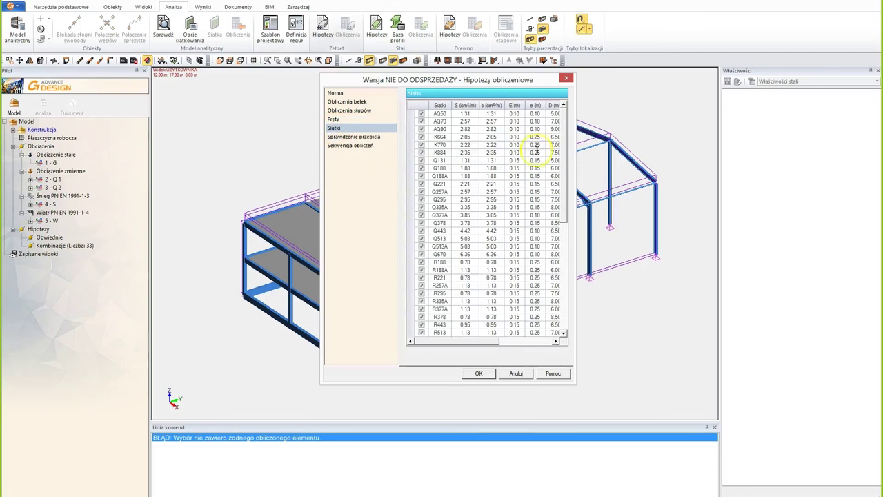
pyautogui.moveTo(563, 134); pyautogui.dragTo(510, 144)
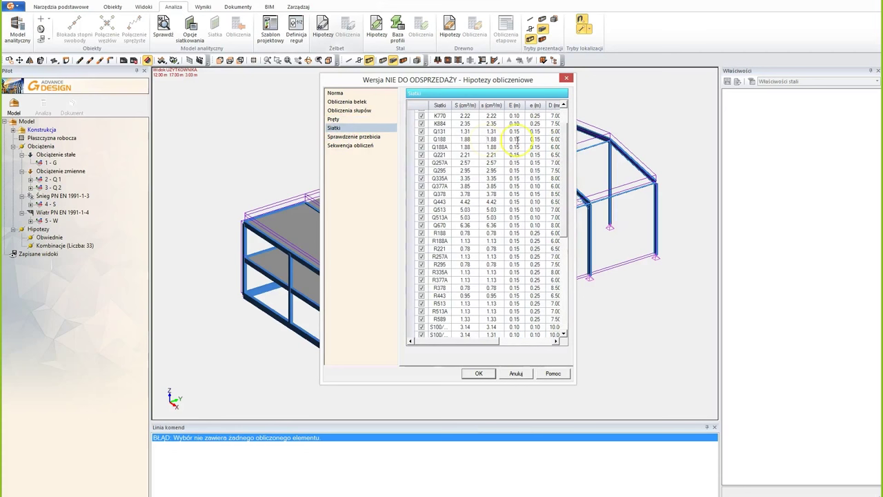
pyautogui.click(358, 138)
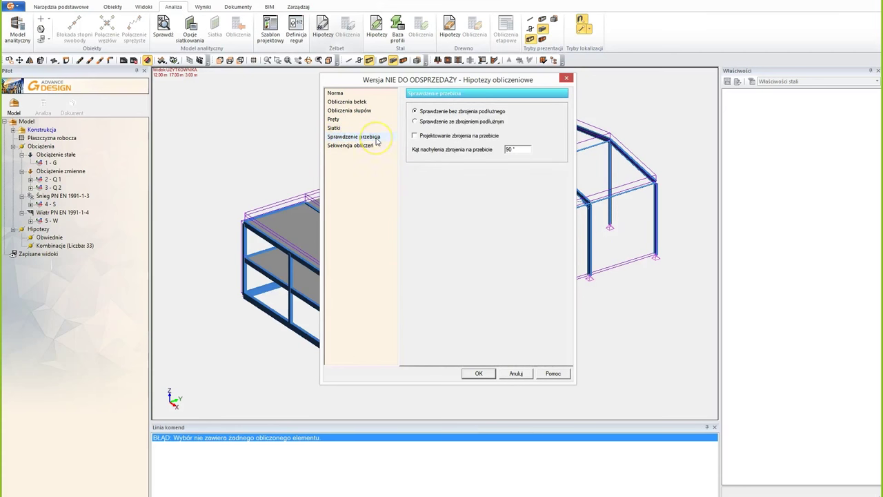
pyautogui.click(355, 151)
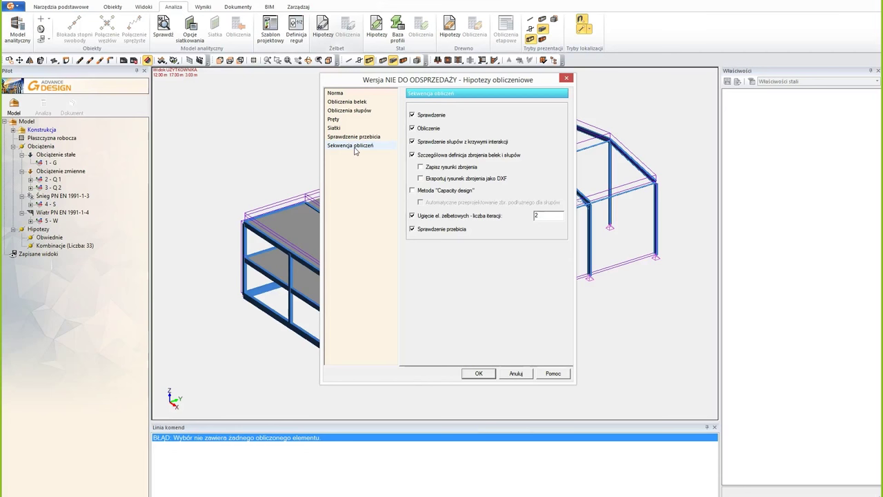
pyautogui.click(356, 148)
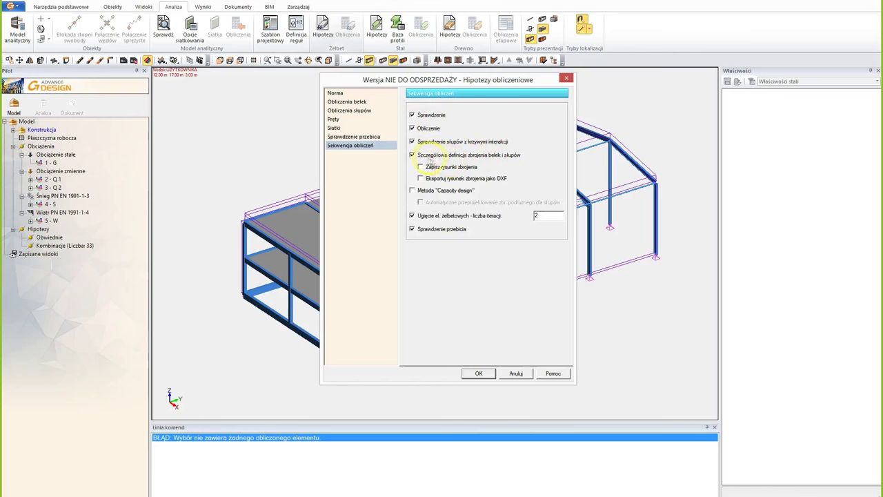
pyautogui.click(429, 222)
pyautogui.click(478, 372)
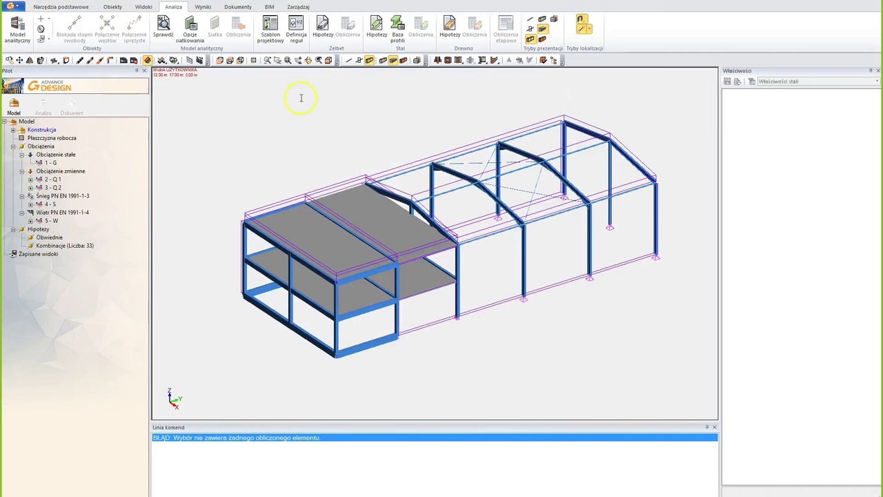
# Examine the steel calculation assumptions for verification, optimisation, section selection, buckling and calculation sequence
pyautogui.click(376, 35)
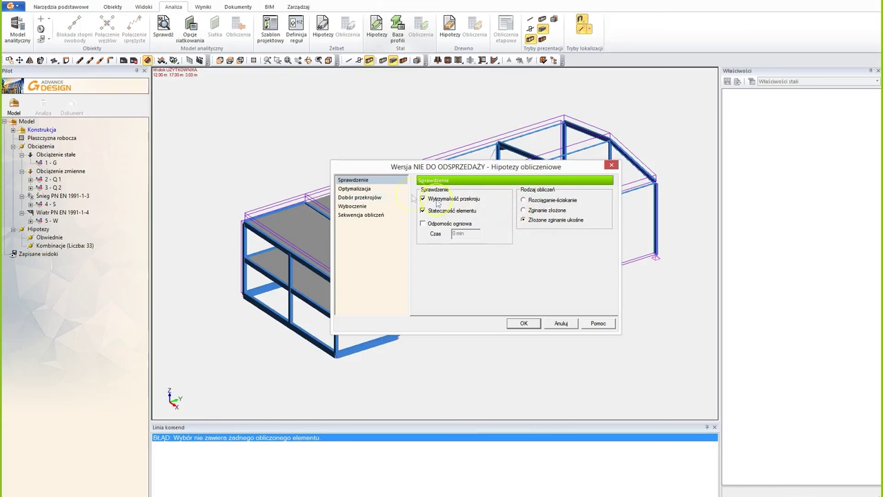
pyautogui.click(364, 190)
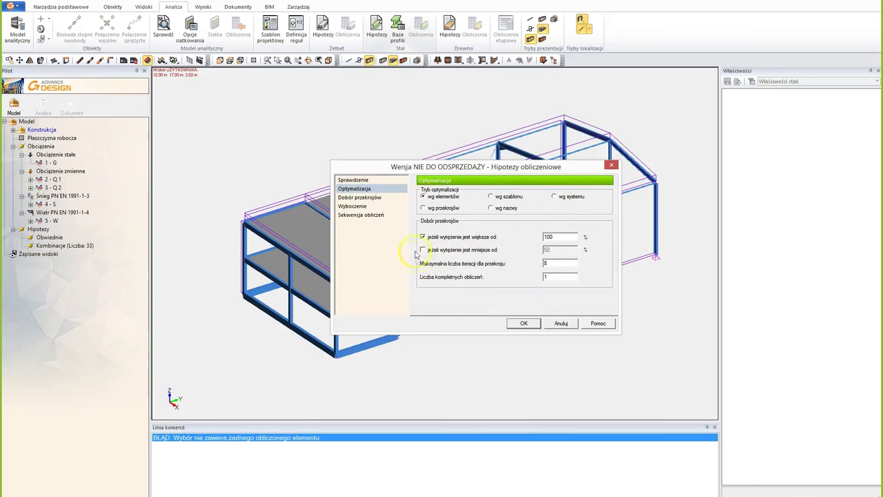
pyautogui.click(369, 199)
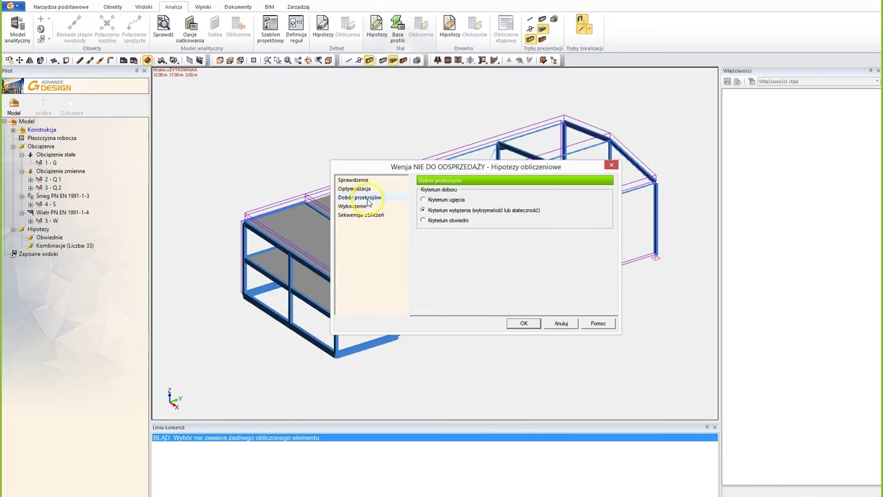
pyautogui.click(359, 207)
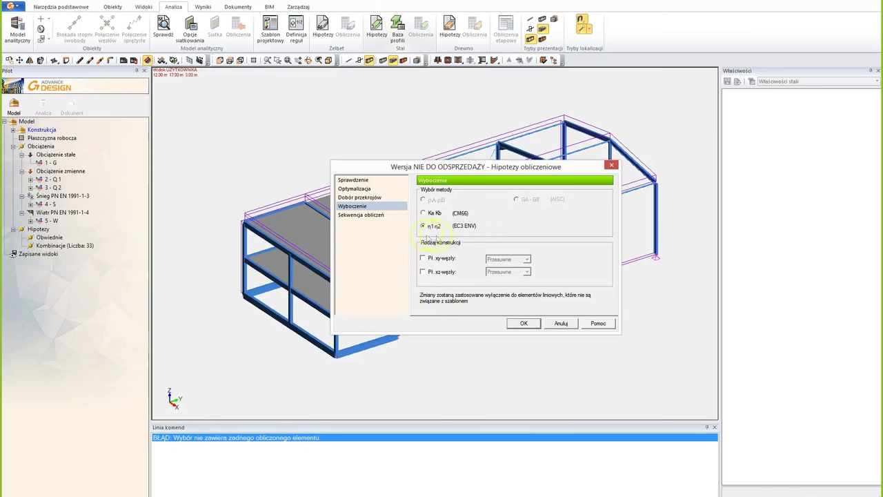
pyautogui.click(390, 245)
pyautogui.click(366, 216)
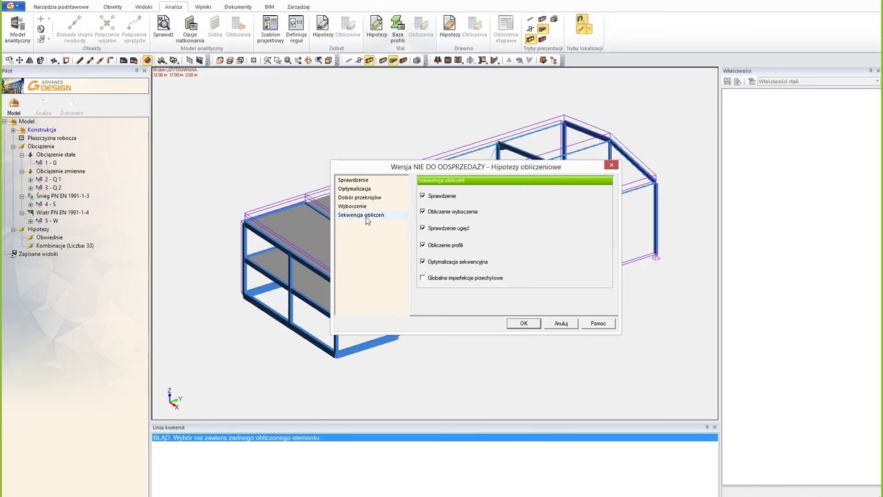